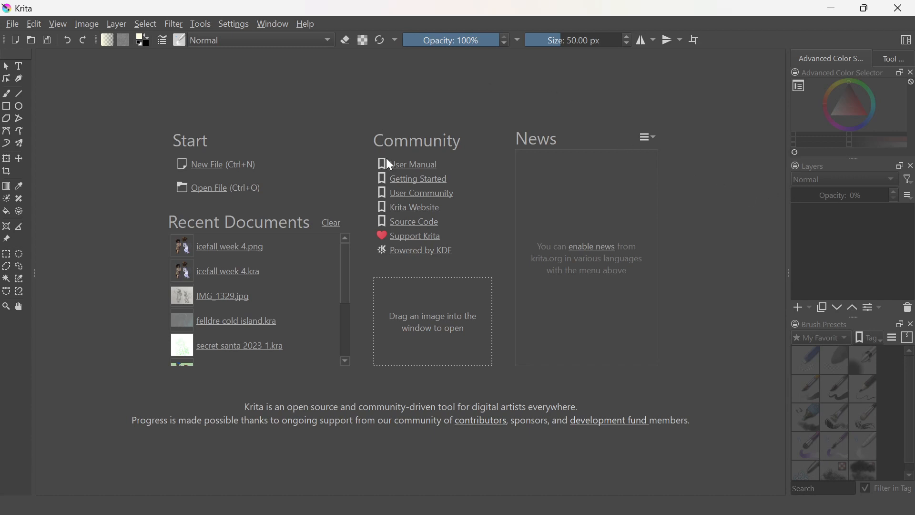
Create a new custom document 1280 px wide and 720 px high
click(198, 165)
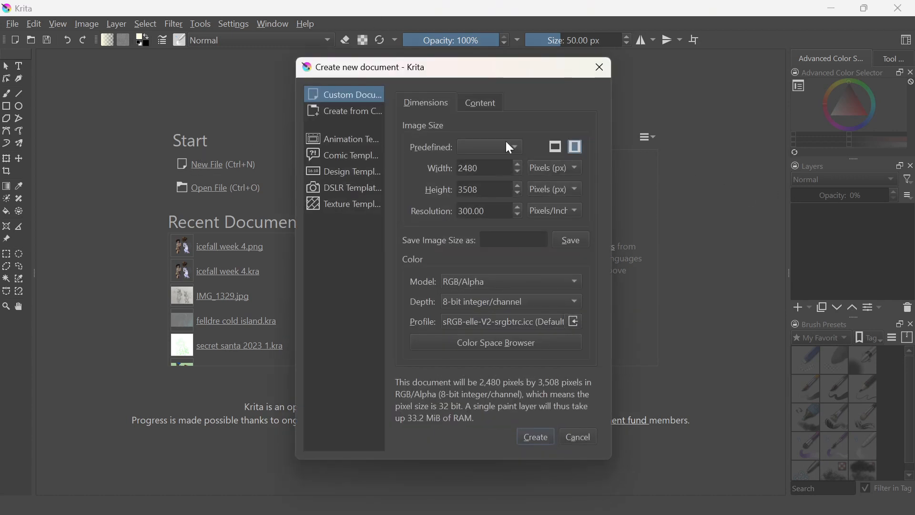
double_click(484, 168)
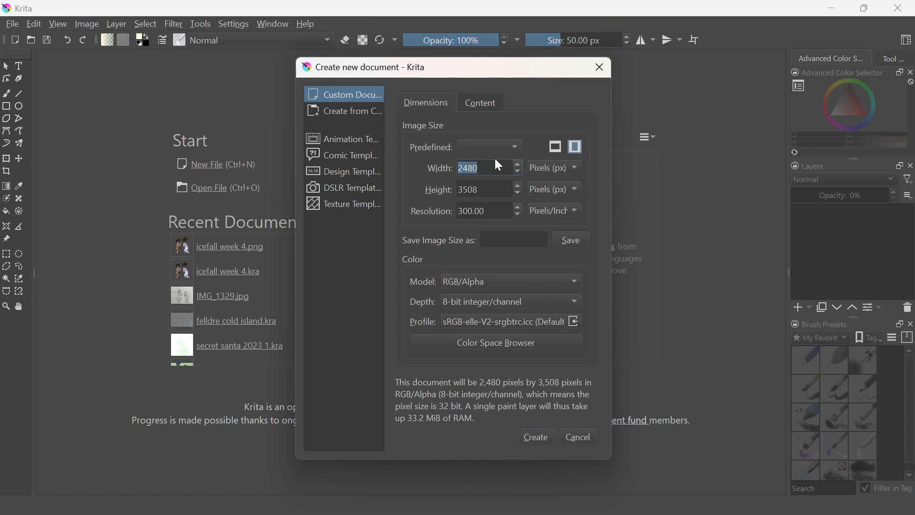
text(1280)
key(Tab)
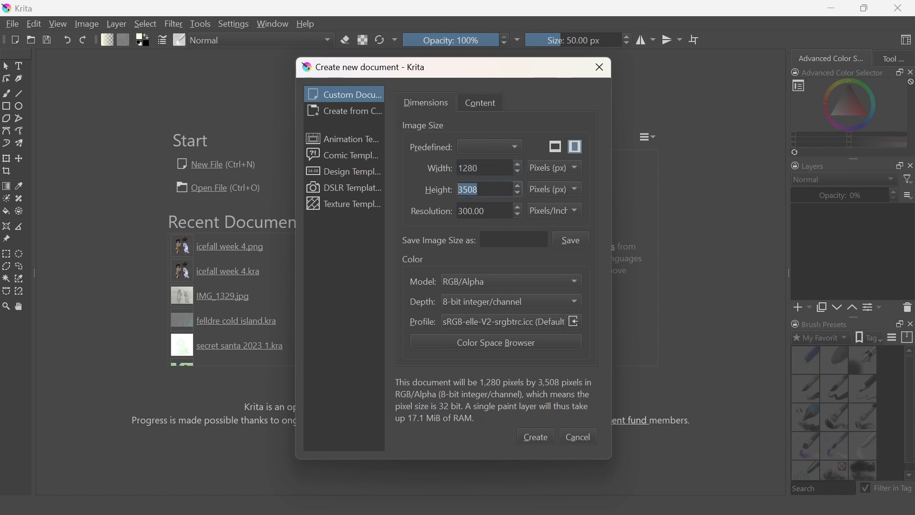
text(720)
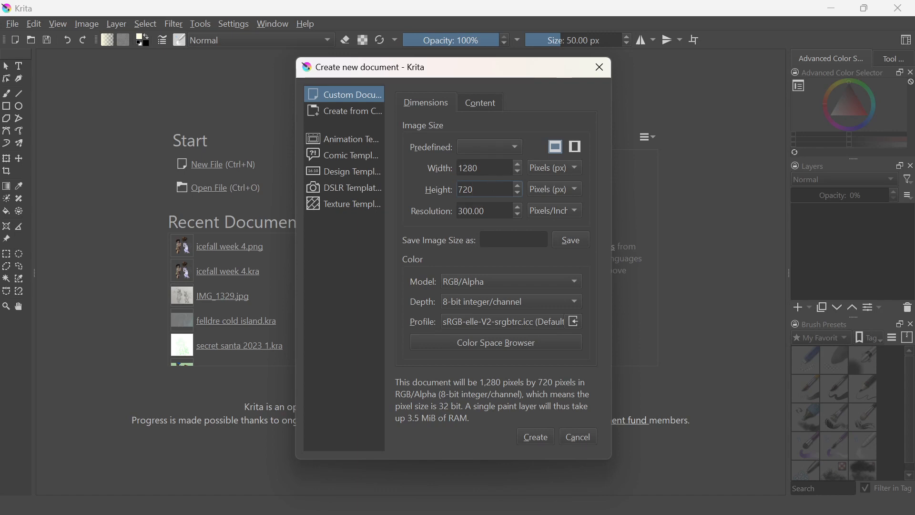
click(533, 435)
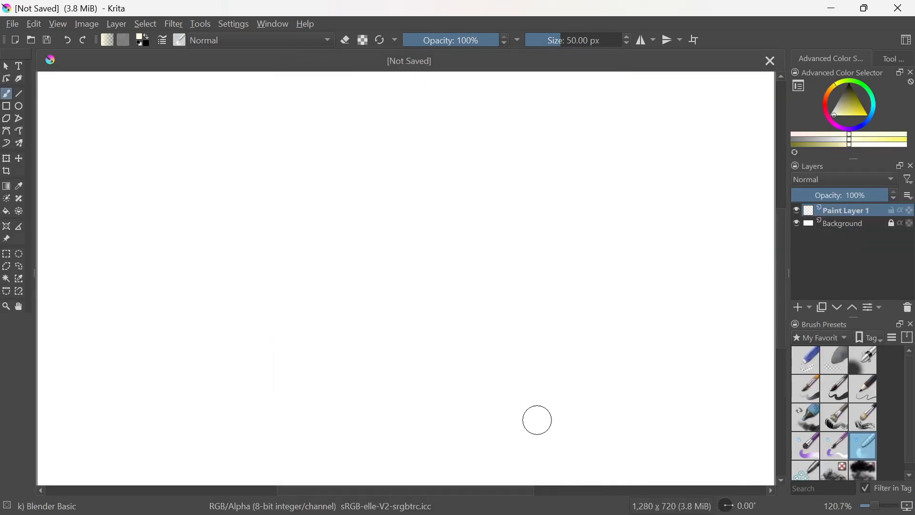
Fit the blank canvas in view and apply the Default workspace
key(1)
scroll(565, 245, down, 1)
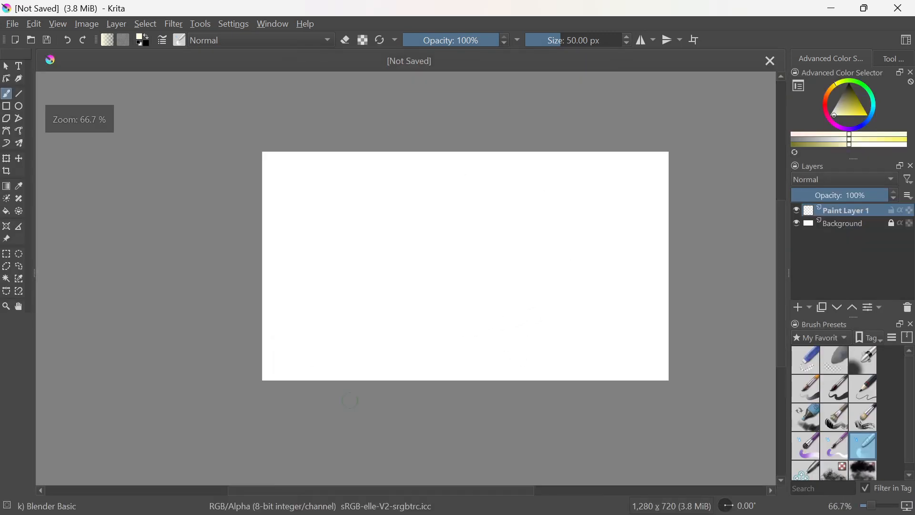
scroll(497, 225, up, 1)
drag(388, 492, 400, 493)
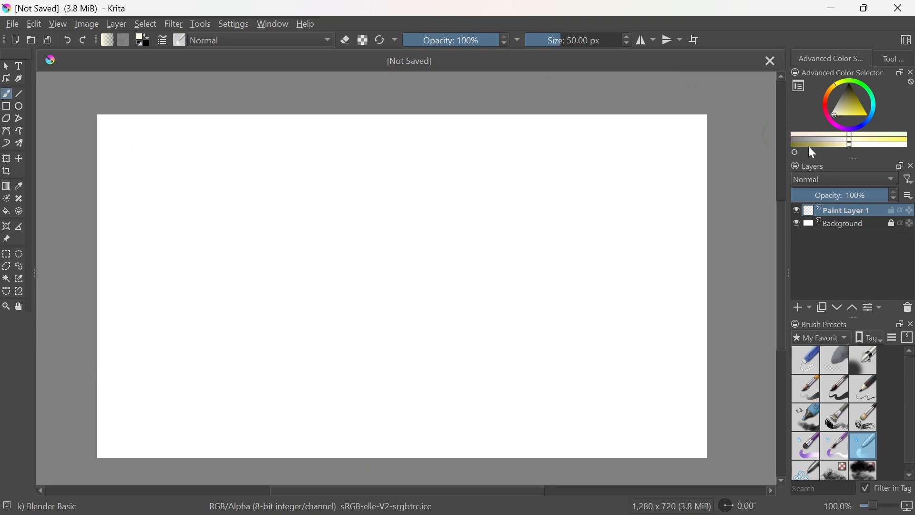
click(286, 25)
mouse_move(301, 71)
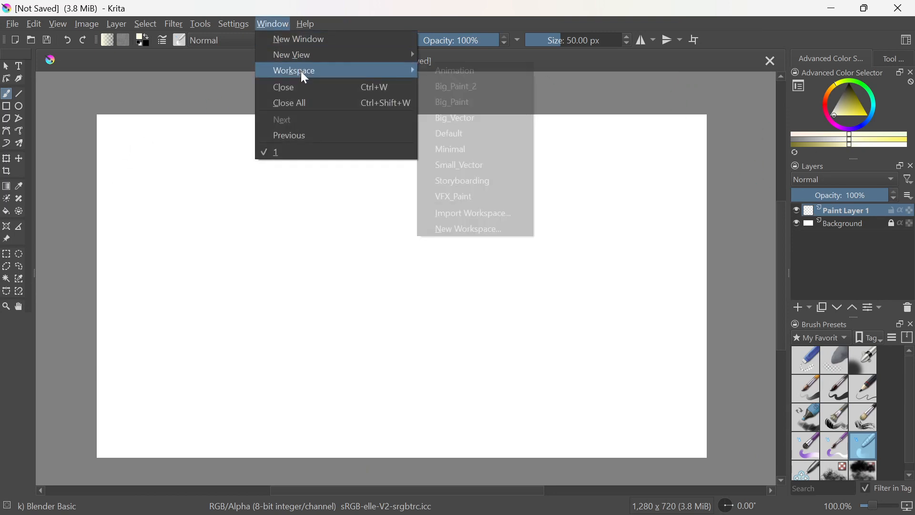
click(471, 139)
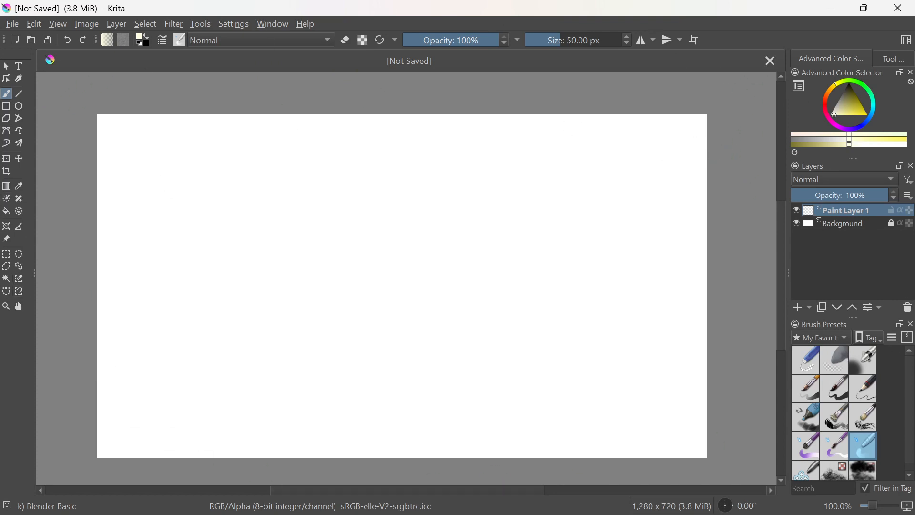
List the brush presets of all tags and select the Basic-1 brush
click(837, 386)
click(821, 338)
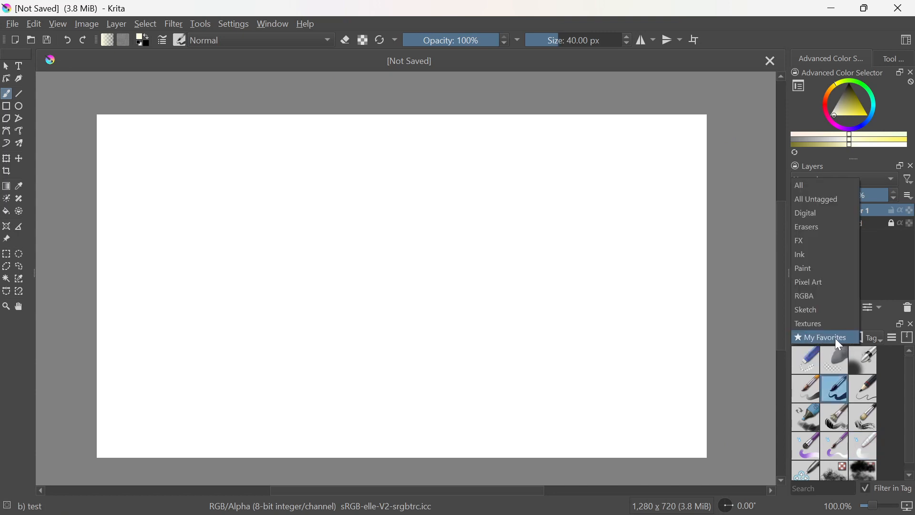
click(814, 185)
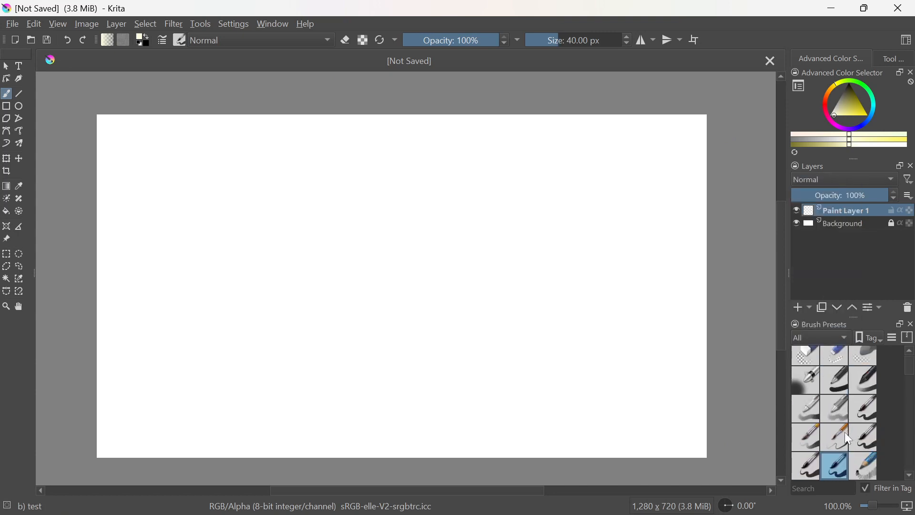
scroll(844, 432, up, 1)
click(835, 390)
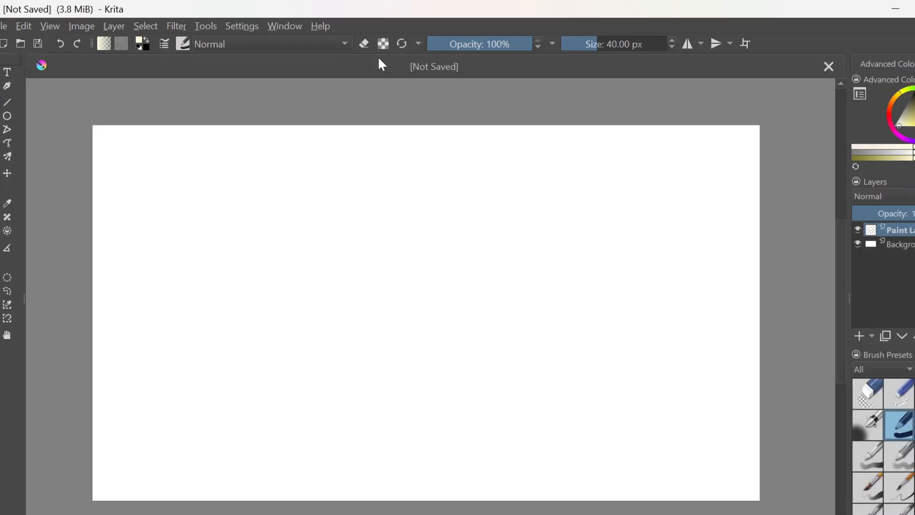
Switch the window layout to the Animation workspace
click(273, 24)
mouse_move(296, 74)
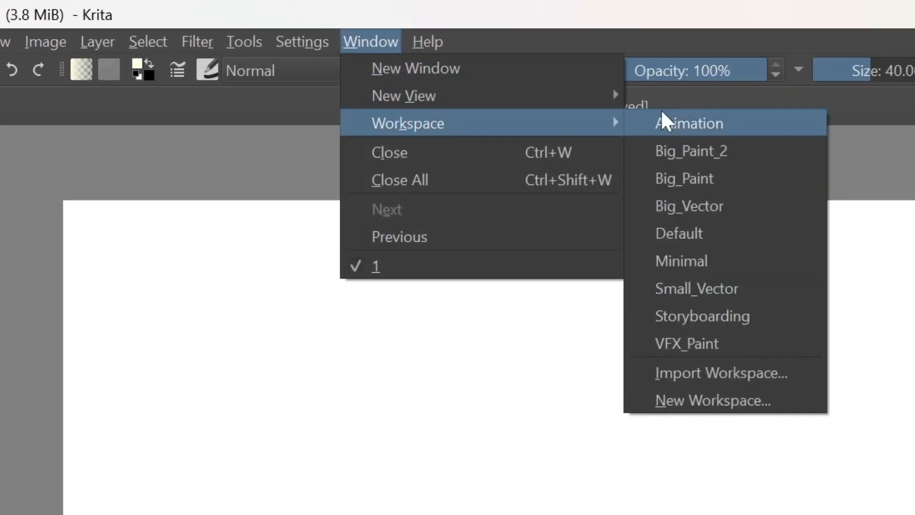
click(676, 123)
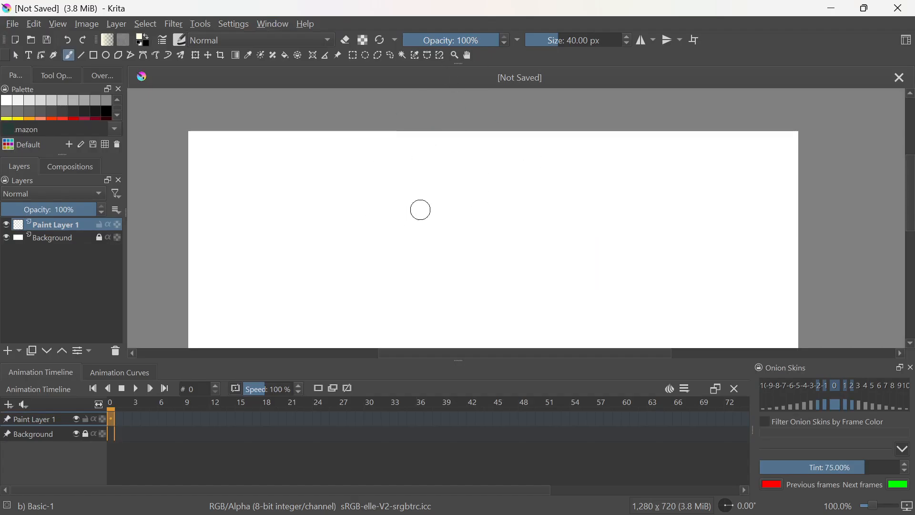
scroll(609, 138, down, 2)
scroll(610, 117, up, 1)
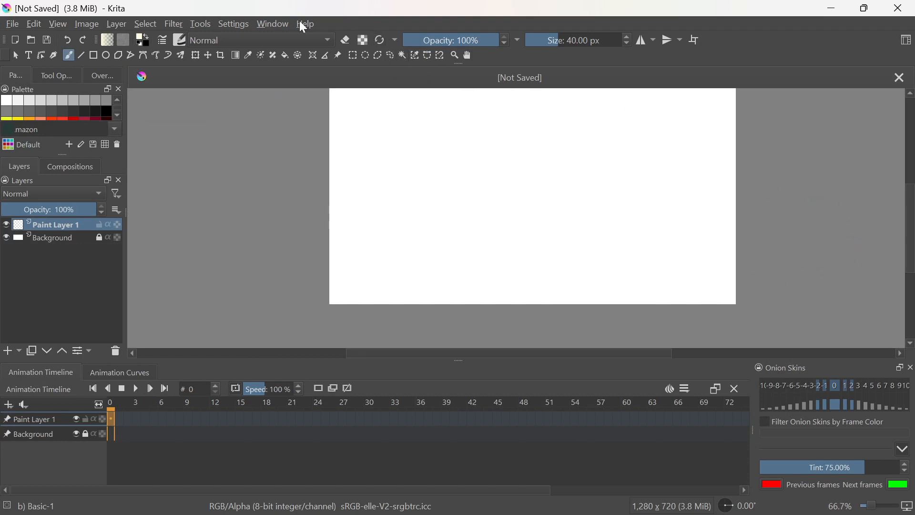
Return to the Default workspace and center the canvas in view
click(278, 24)
mouse_move(287, 70)
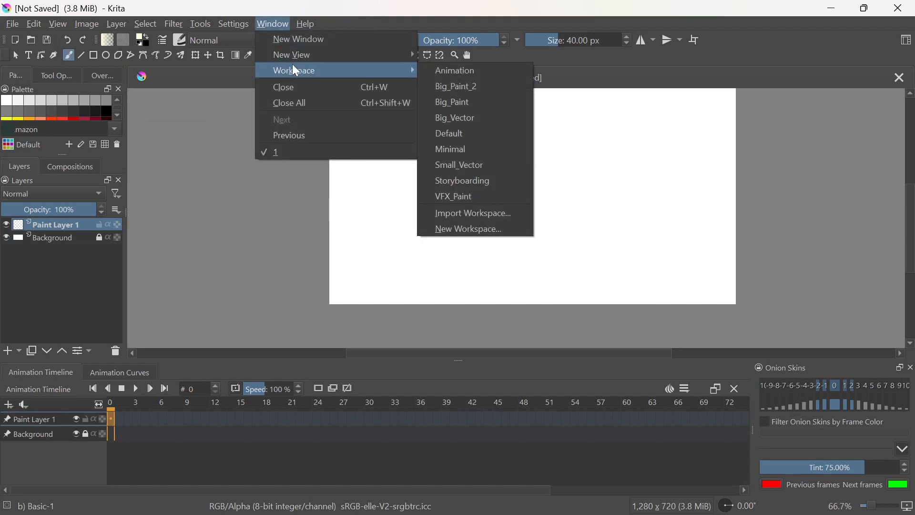
click(465, 134)
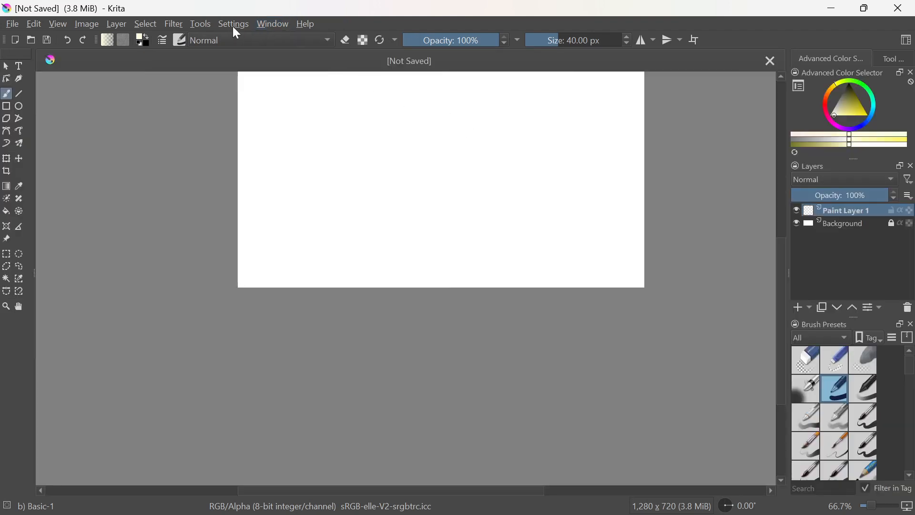
drag(783, 250, 779, 208)
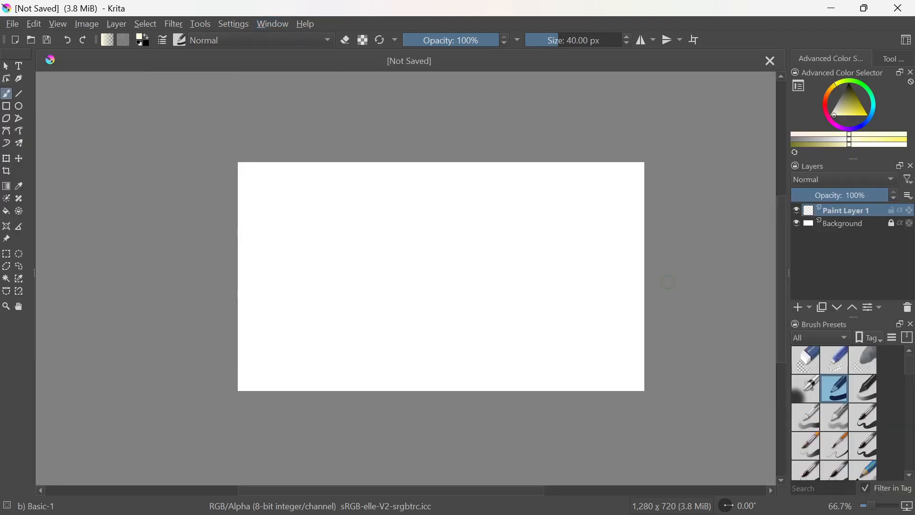
drag(426, 488, 450, 490)
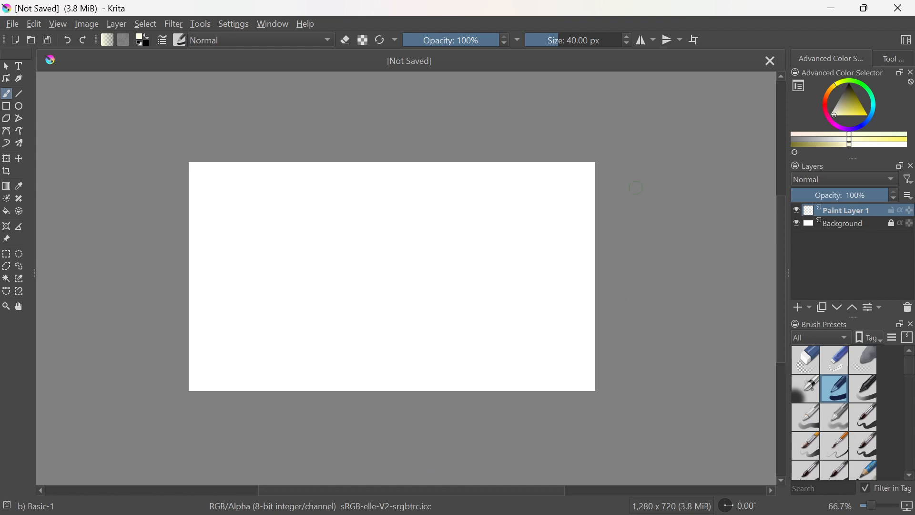
Show the Animation Timeline docker and adjust its height below the canvas
click(273, 24)
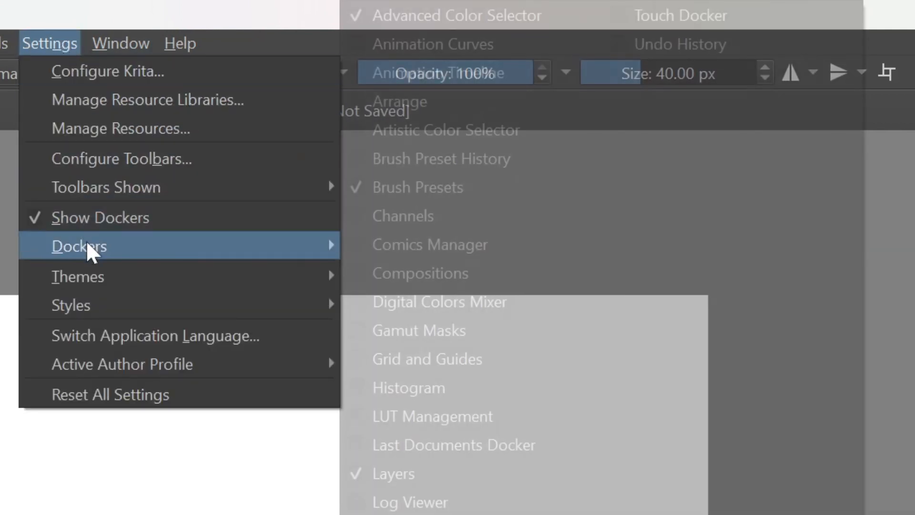
mouse_move(62, 251)
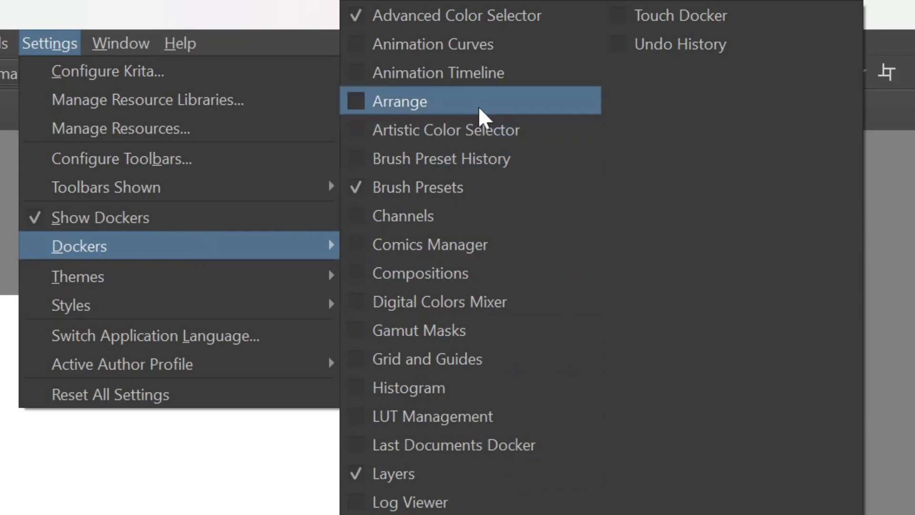
click(501, 76)
mouse_move(458, 386)
mouse_down()
mouse_move(459, 411)
mouse_move(462, 399)
mouse_up()
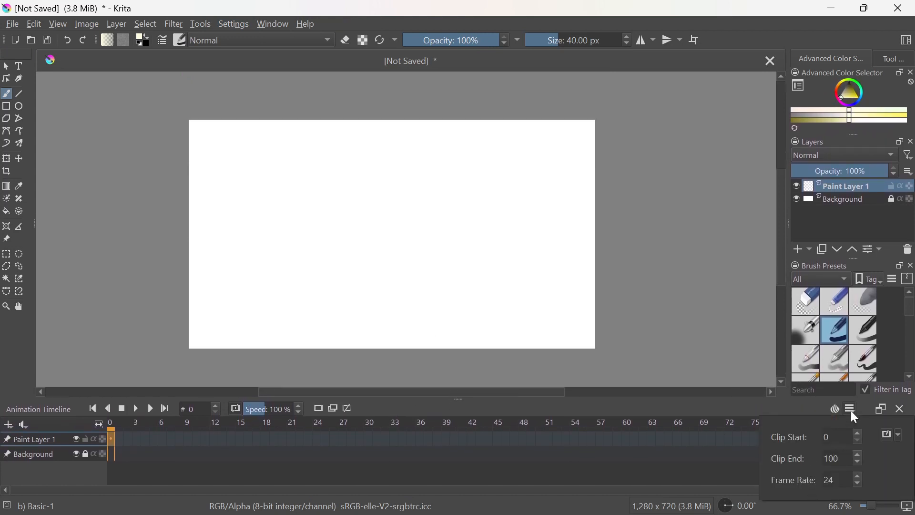
Set the animation's frame rate to 18 and its clip end to 10000
click(851, 408)
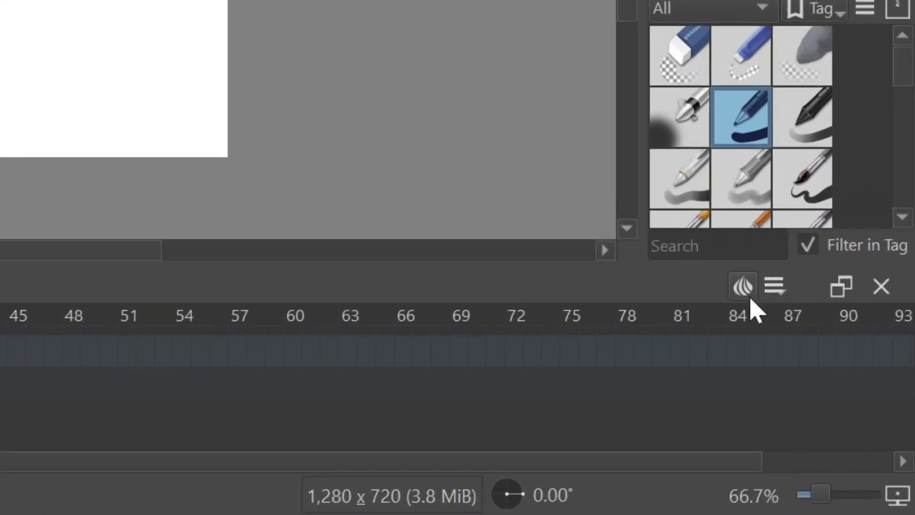
click(782, 298)
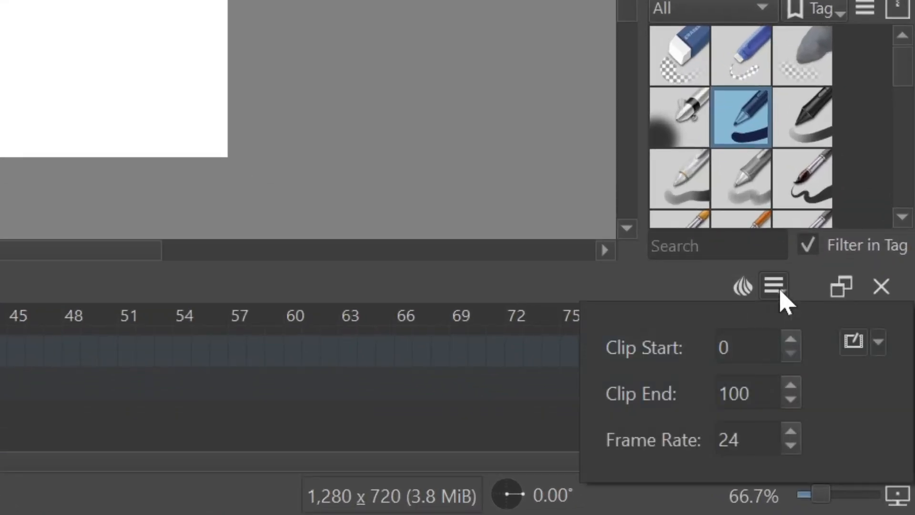
drag(743, 348, 718, 348)
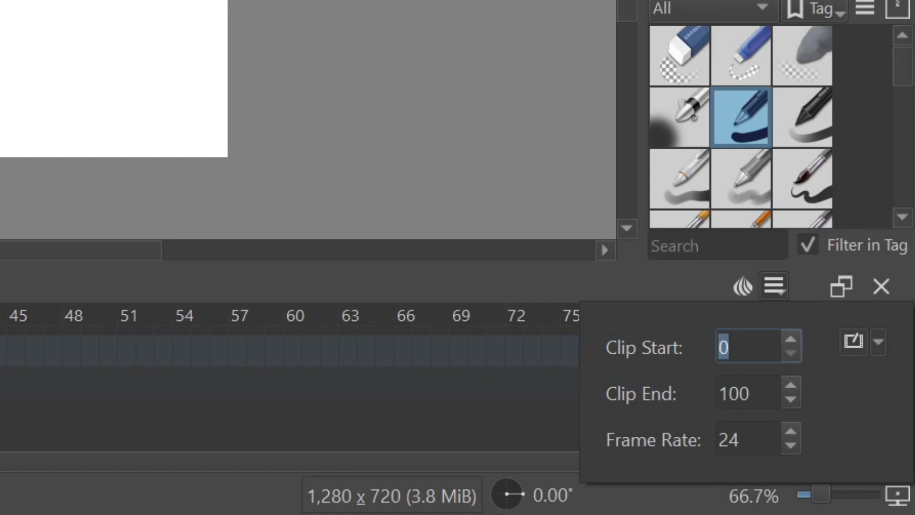
key(Tab)
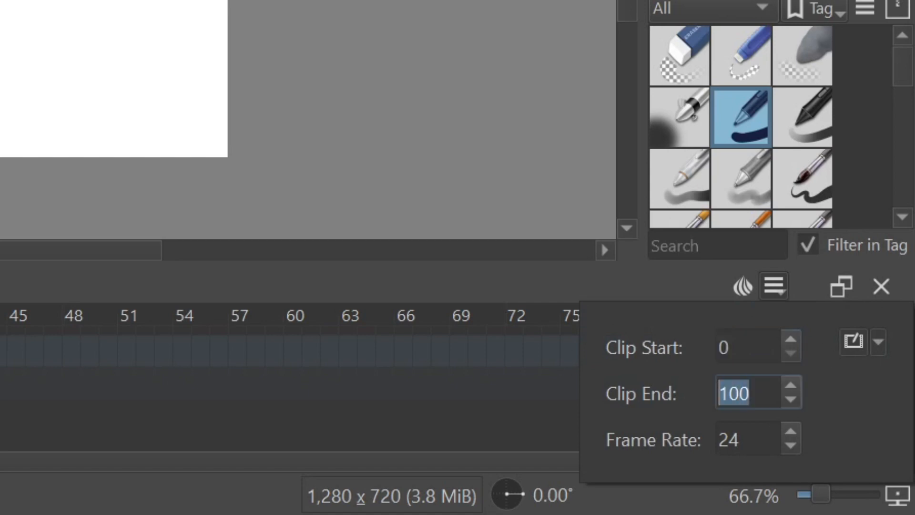
drag(760, 435, 718, 439)
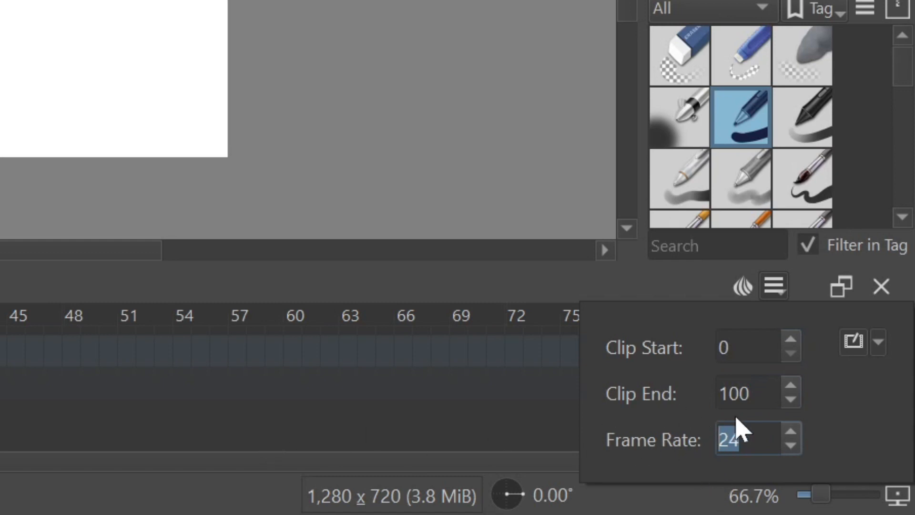
text(18)
click(756, 393)
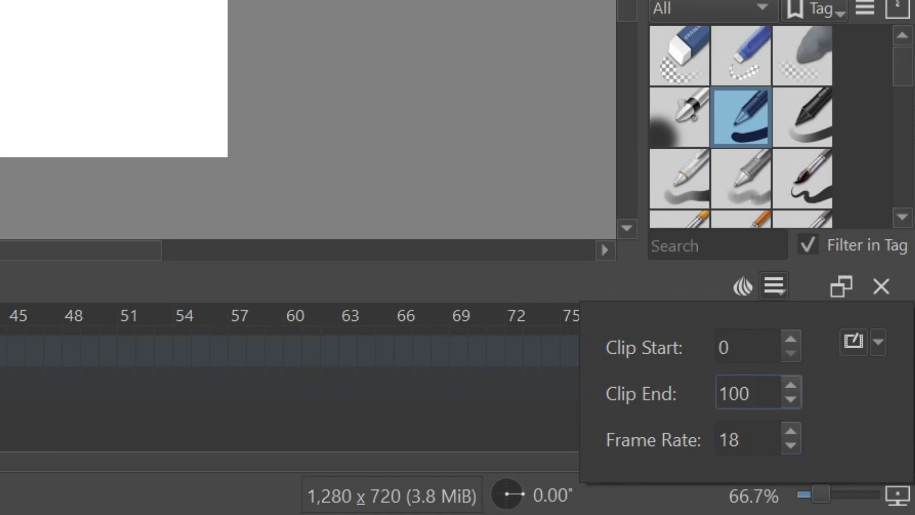
text(00)
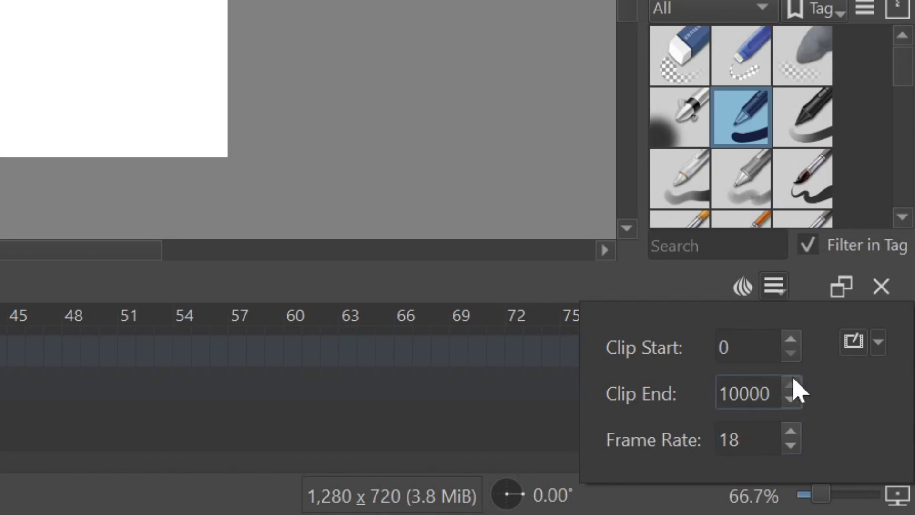
click(778, 300)
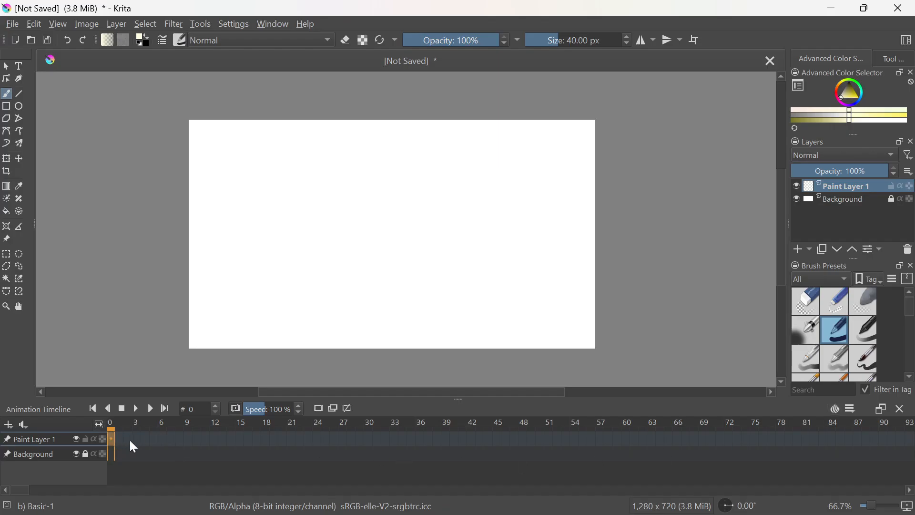
Load the audio file "Cold Island - sped up - no wubbox" into the animation timeline and play it back
drag(109, 436, 122, 439)
click(113, 437)
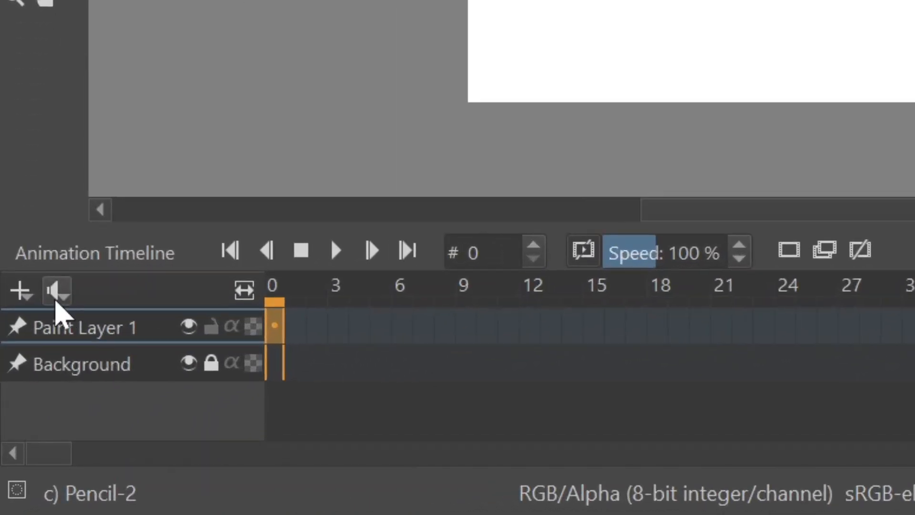
click(56, 292)
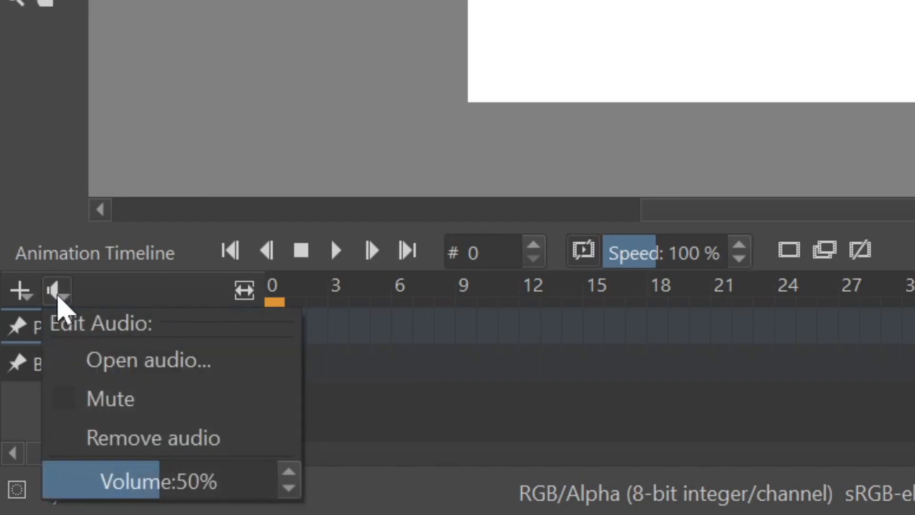
click(119, 368)
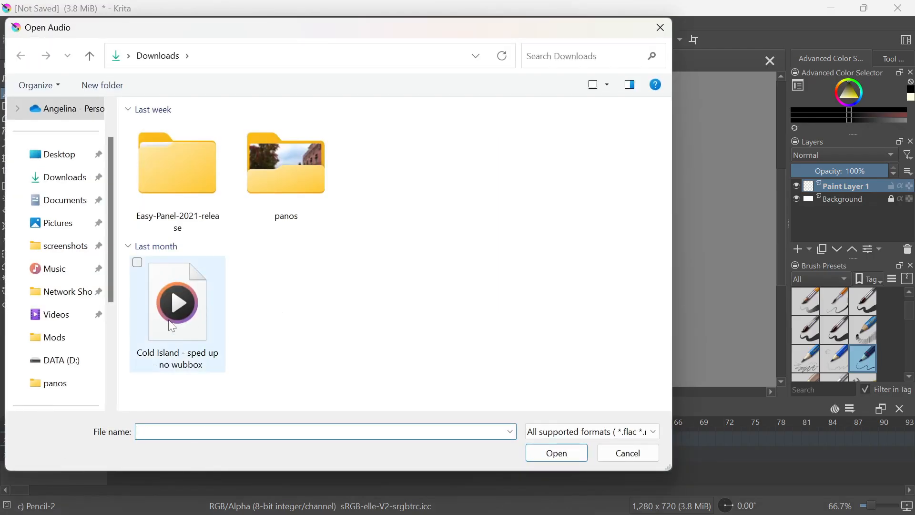
click(181, 310)
click(557, 454)
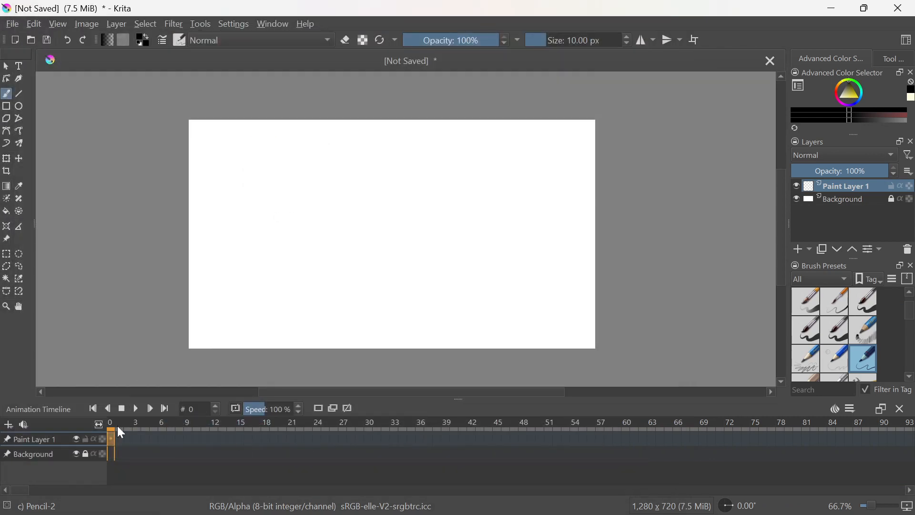
click(137, 408)
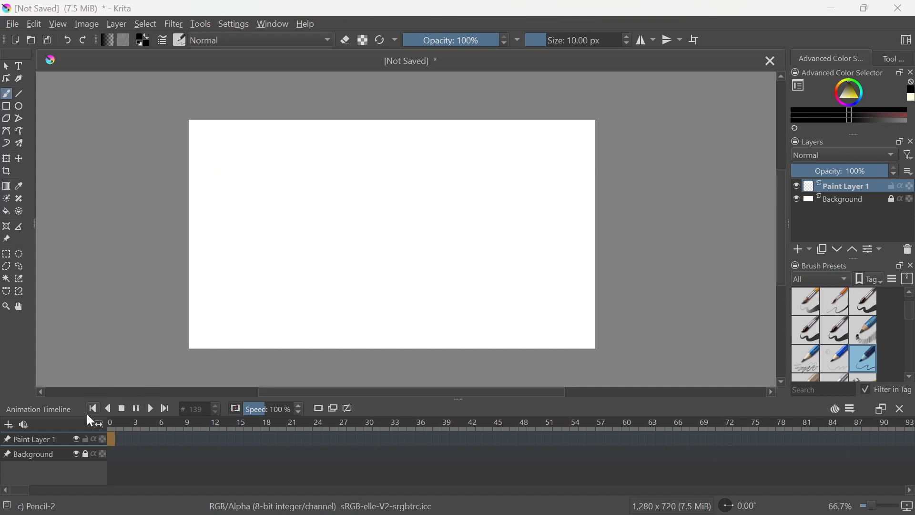
Pause the audio playback and add a blank frame at frame 0 of Paint Layer 1
click(137, 409)
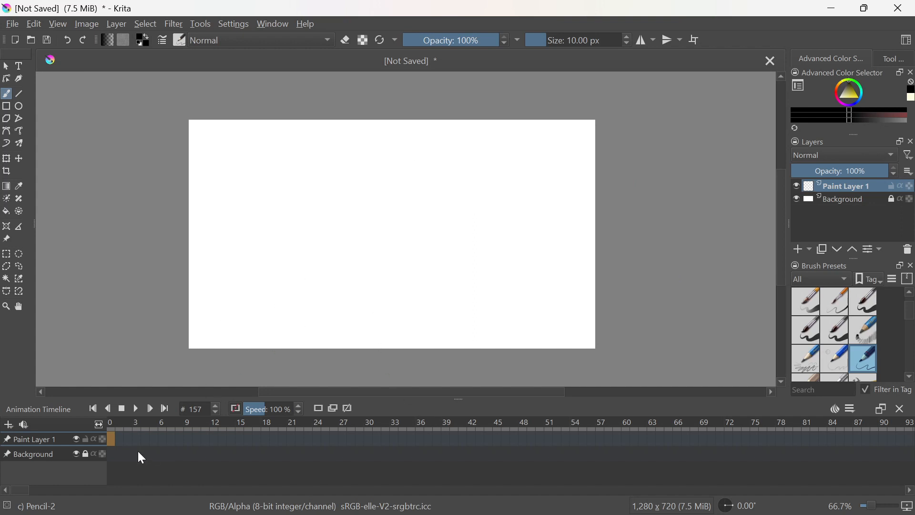
drag(184, 432, 120, 436)
mouse_move(103, 424)
mouse_down()
mouse_move(139, 422)
mouse_move(85, 422)
mouse_up()
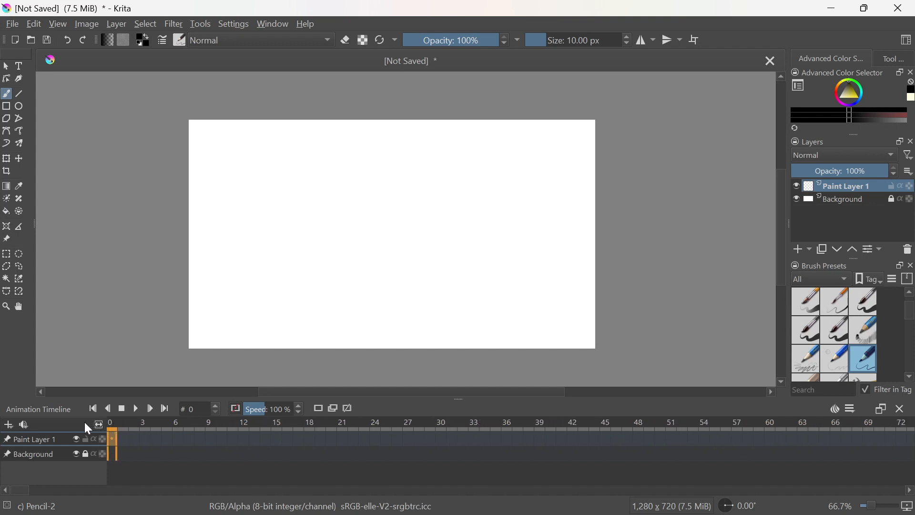
click(111, 438)
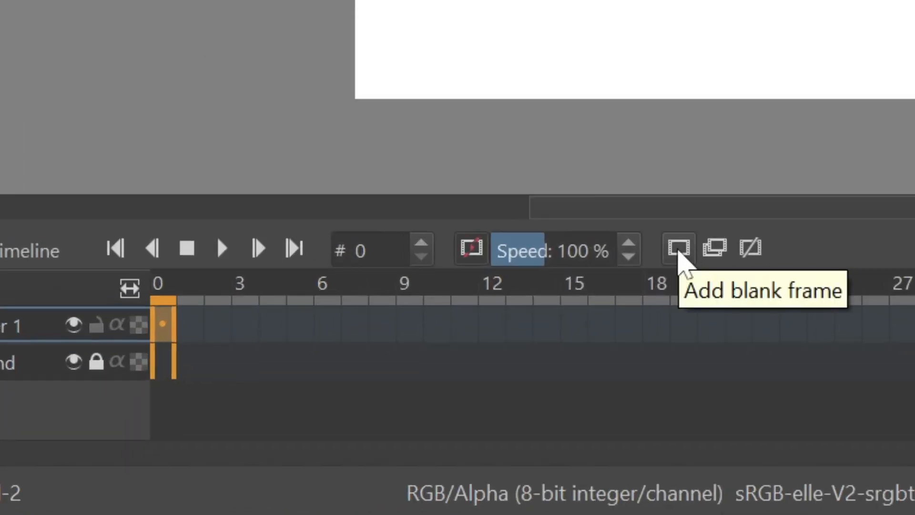
click(678, 248)
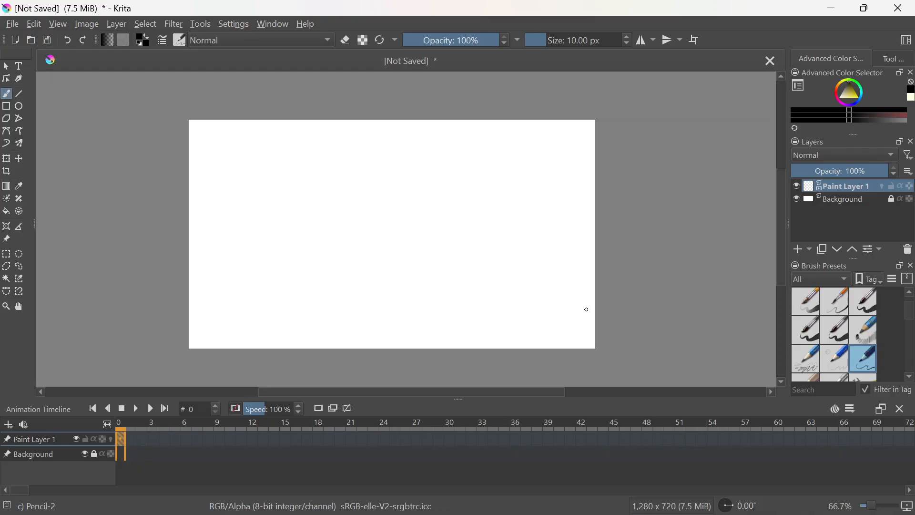
Sketch a rough circle in overlapping pencil strokes near the middle of the canvas on frame 0
mouse_move(414, 169)
mouse_down()
mouse_move(397, 160)
mouse_move(446, 245)
mouse_move(391, 159)
mouse_up()
mouse_move(442, 181)
mouse_down()
mouse_move(459, 231)
mouse_move(439, 271)
mouse_up()
drag(458, 230, 423, 273)
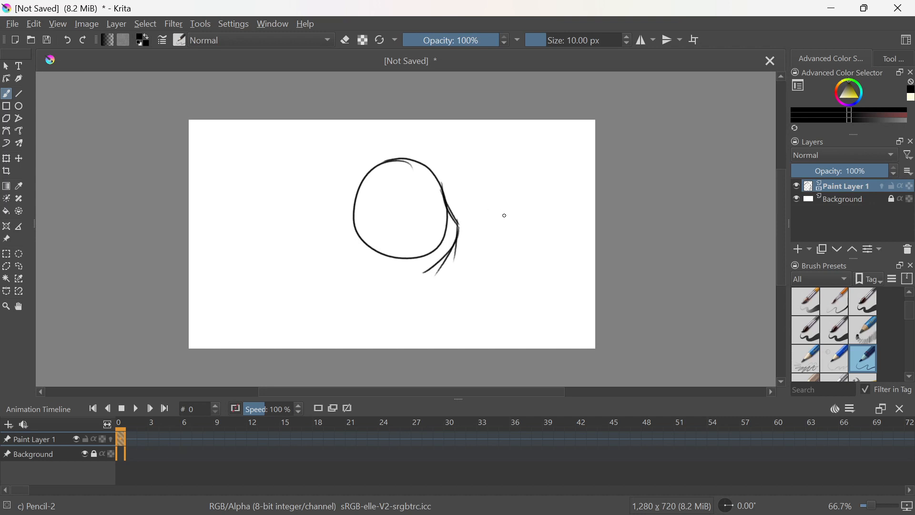
mouse_move(455, 240)
mouse_down()
mouse_move(432, 271)
mouse_move(398, 276)
mouse_move(358, 215)
mouse_up()
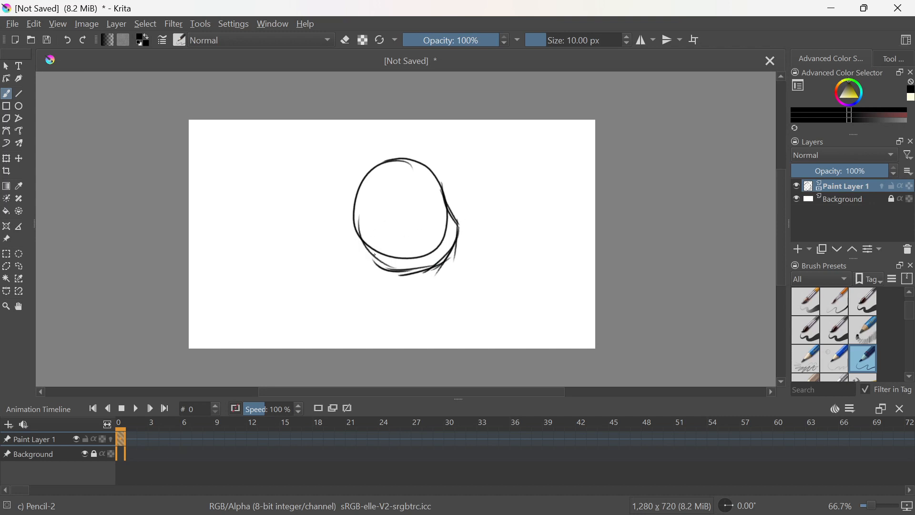
mouse_move(376, 257)
mouse_down()
mouse_move(354, 215)
mouse_move(396, 271)
mouse_up()
mouse_move(441, 184)
mouse_down()
mouse_move(374, 164)
mouse_move(349, 214)
mouse_move(445, 186)
mouse_move(442, 202)
mouse_up()
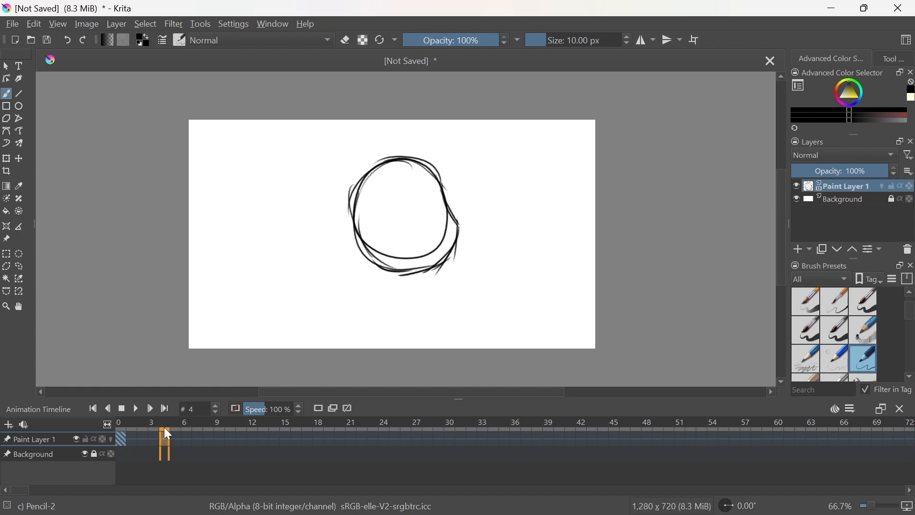
Add a blank frame at frame 4 of Paint Layer 1 and flip between it and frame 0 to compare them
click(323, 410)
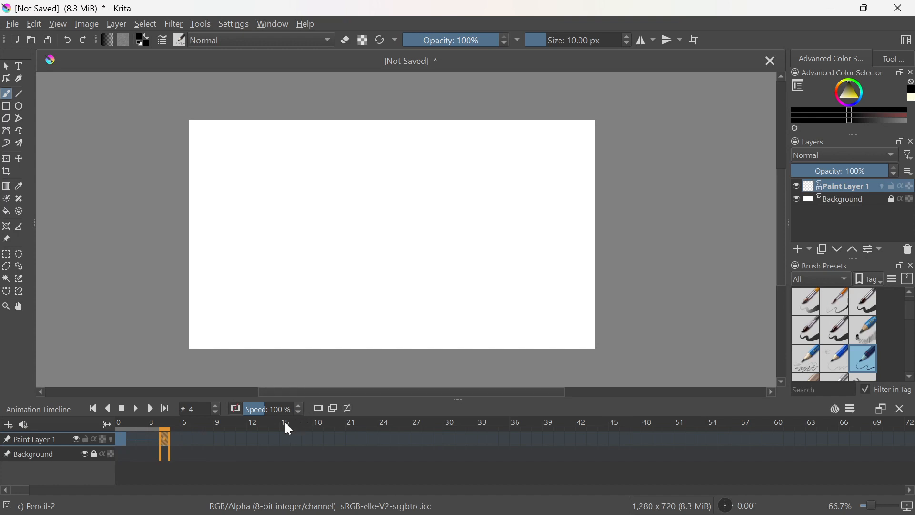
click(125, 440)
click(167, 437)
click(125, 437)
click(160, 436)
click(123, 437)
click(165, 437)
click(126, 437)
click(163, 445)
click(125, 441)
click(163, 437)
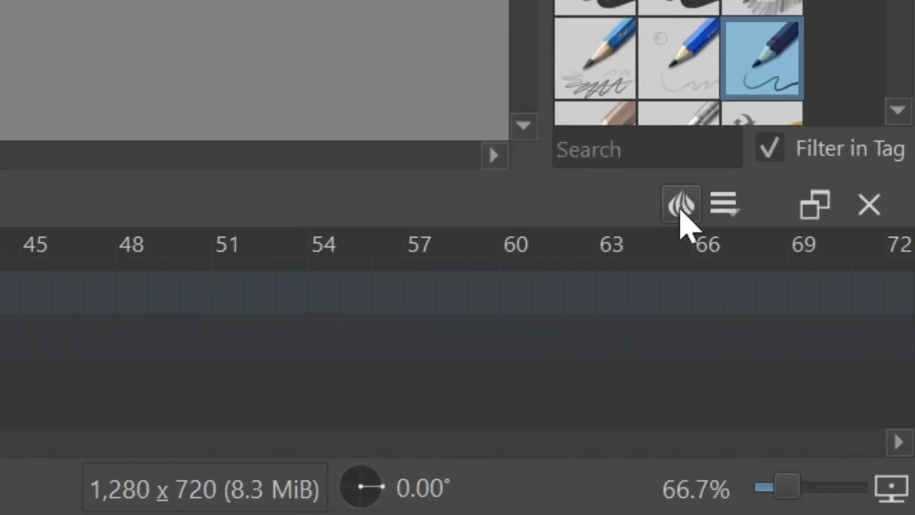
Open the Onion Skins docker, enable onion skins for Paint Layer 1, and close the docker
click(835, 409)
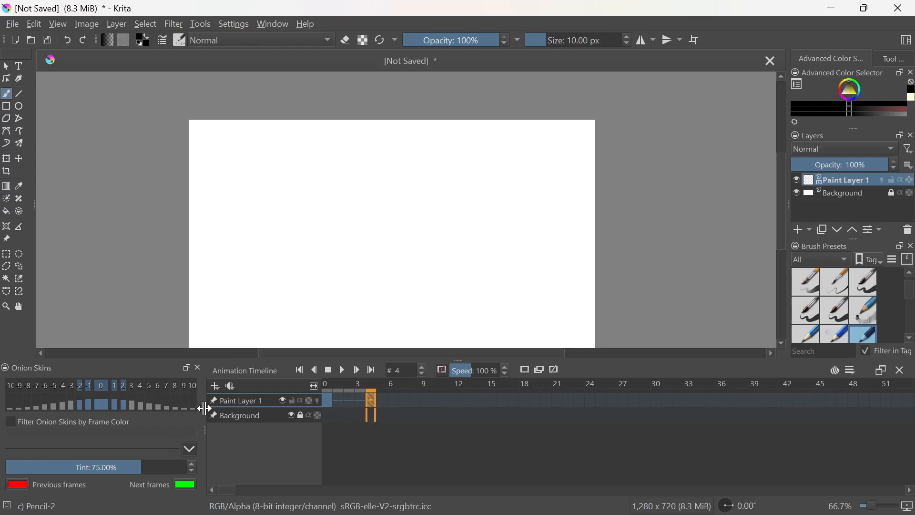
drag(593, 261, 562, 260)
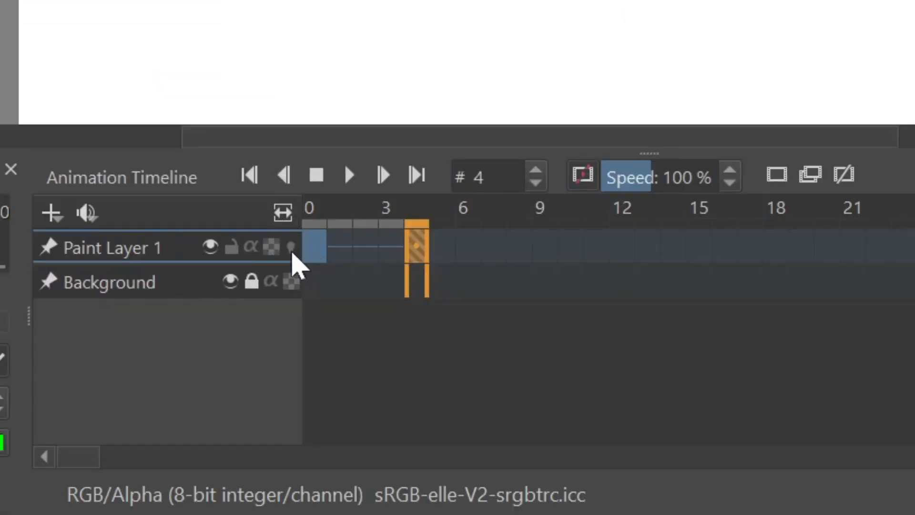
click(291, 253)
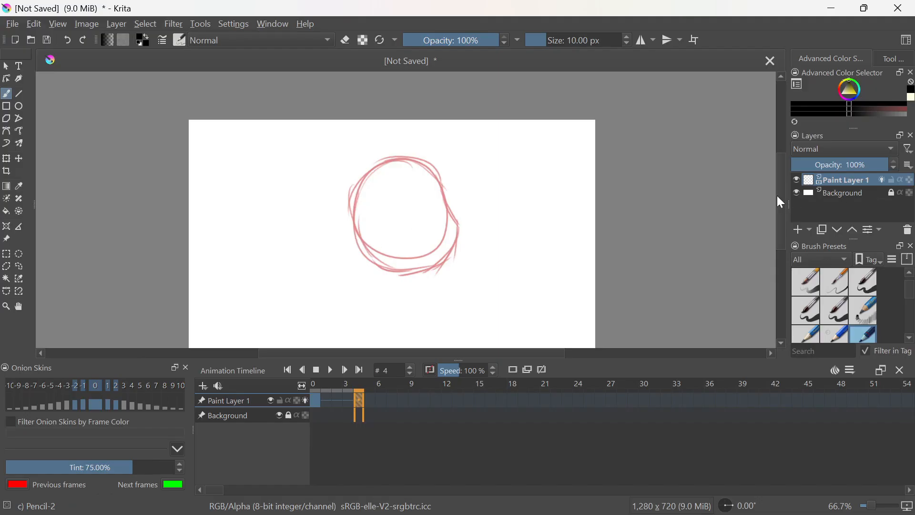
drag(777, 197, 778, 203)
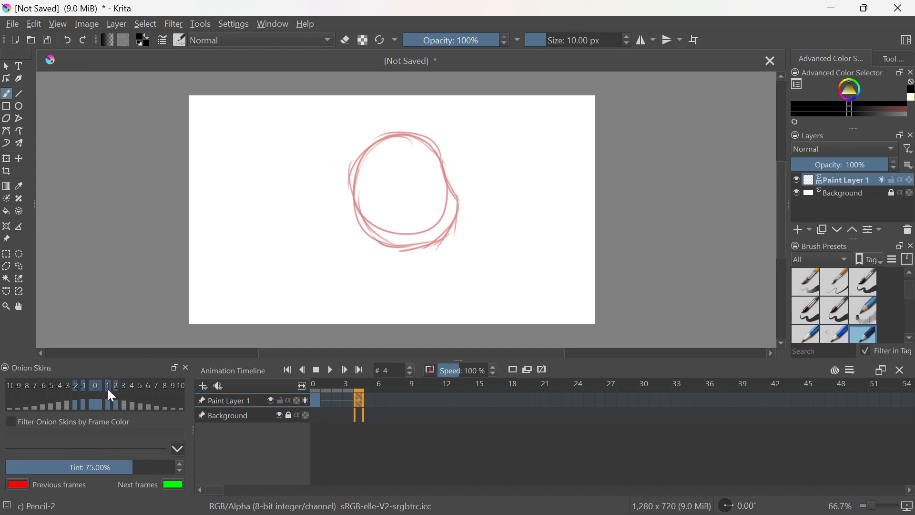
click(186, 367)
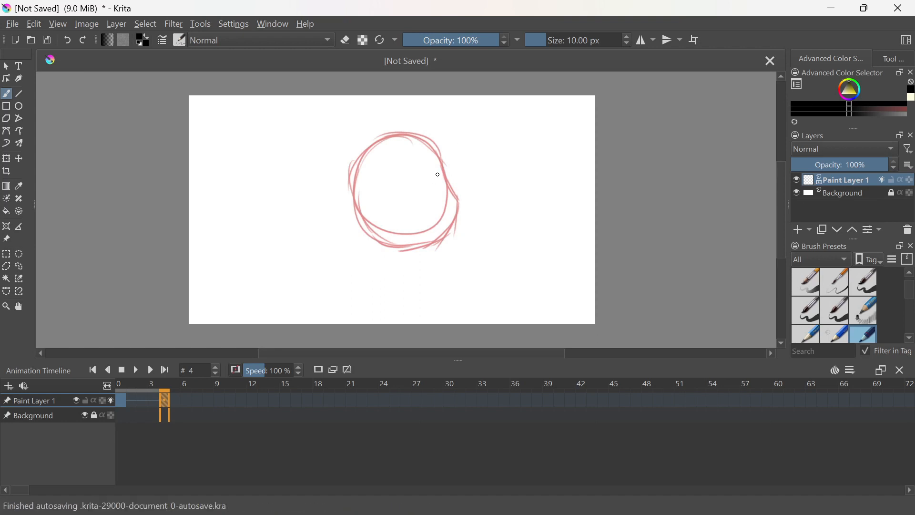
Trace the circle over its onion skins on frame 4 and on new blank frames at 8 and 12
mouse_move(454, 195)
mouse_down()
mouse_move(435, 241)
mouse_move(451, 187)
mouse_move(441, 157)
mouse_move(425, 141)
mouse_move(376, 138)
mouse_move(358, 164)
mouse_move(349, 217)
mouse_up()
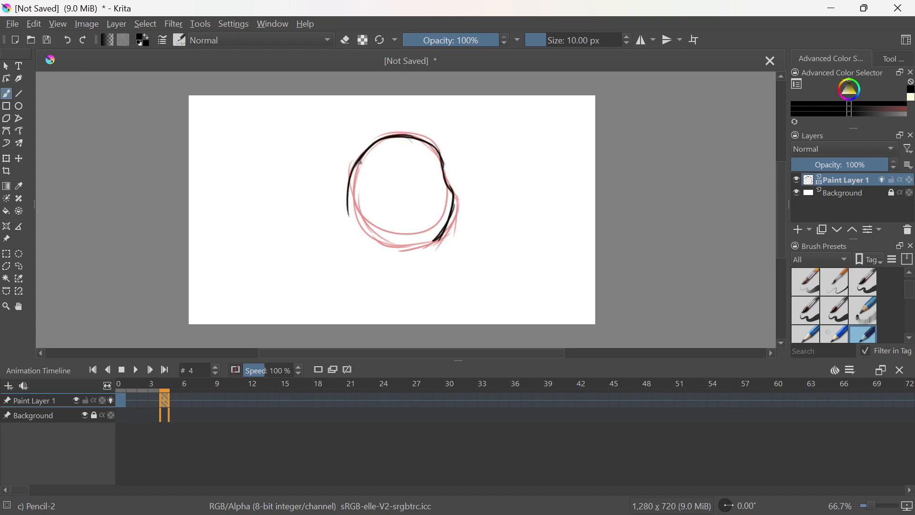
mouse_move(361, 162)
mouse_down()
mouse_move(354, 224)
mouse_move(438, 242)
mouse_move(419, 244)
mouse_move(355, 191)
mouse_up()
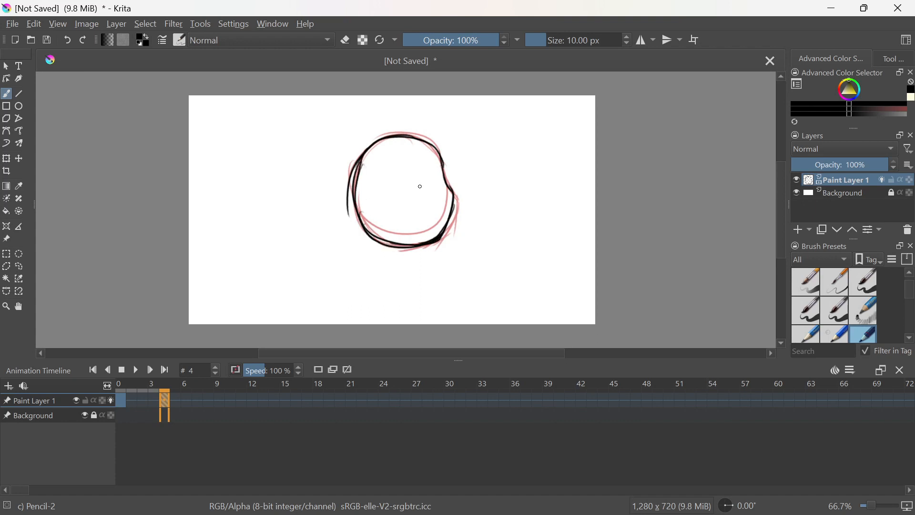
click(317, 372)
mouse_move(444, 174)
mouse_down()
mouse_move(453, 198)
mouse_move(439, 238)
mouse_up()
mouse_move(448, 194)
mouse_down()
mouse_move(433, 240)
mouse_move(421, 245)
mouse_up()
key(ctrl+z)
key(ctrl+z)
key(ctrl+z)
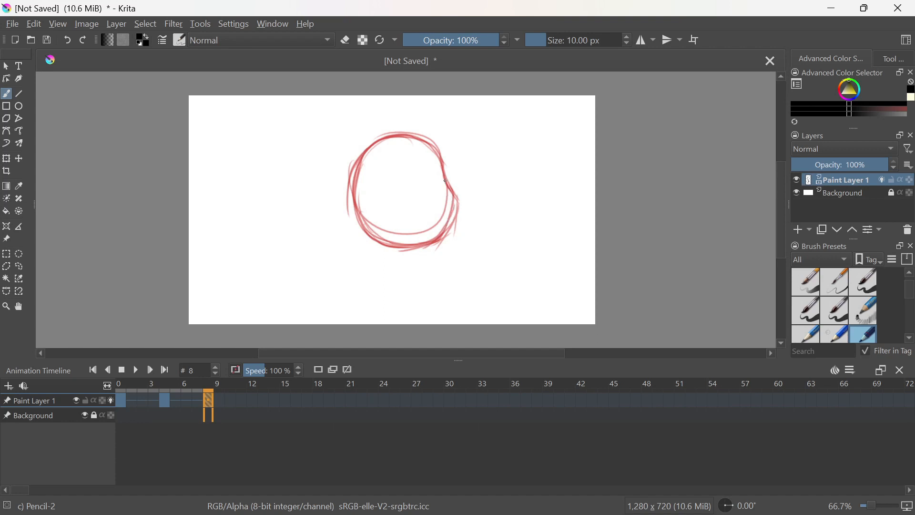
mouse_move(445, 182)
mouse_down()
mouse_move(449, 208)
mouse_move(423, 242)
mouse_move(376, 233)
mouse_move(381, 147)
mouse_move(369, 153)
mouse_move(442, 187)
mouse_up()
click(319, 371)
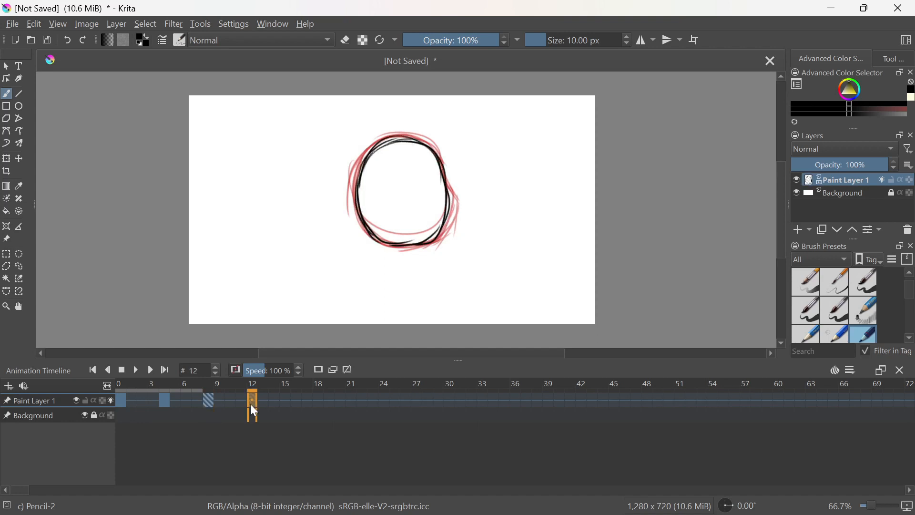
mouse_move(406, 136)
mouse_down()
mouse_move(360, 159)
mouse_move(438, 241)
mouse_move(445, 207)
mouse_move(434, 150)
mouse_move(386, 139)
mouse_up()
Return to the first frame and play back the circle animation
click(108, 371)
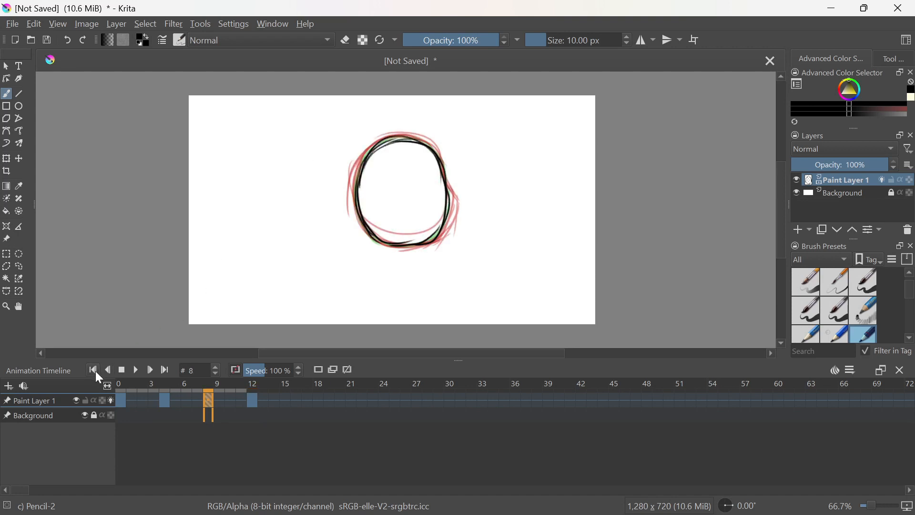
click(93, 371)
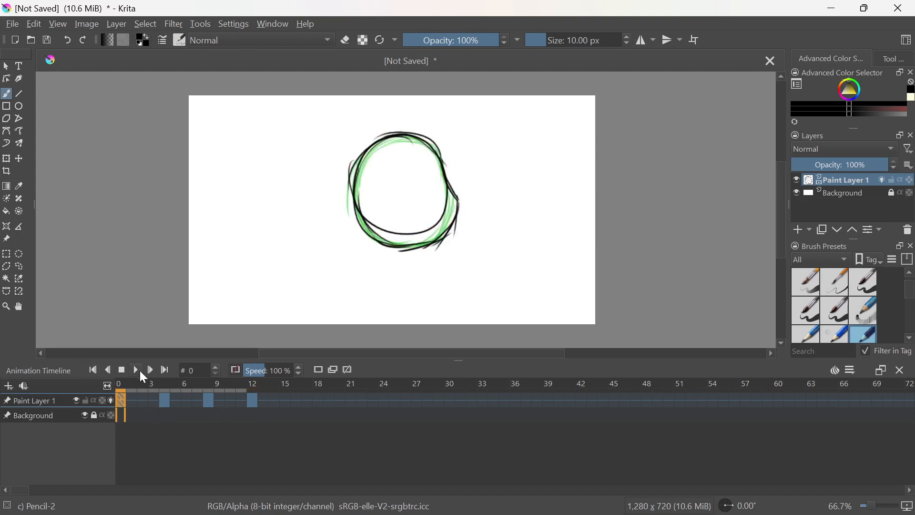
click(136, 368)
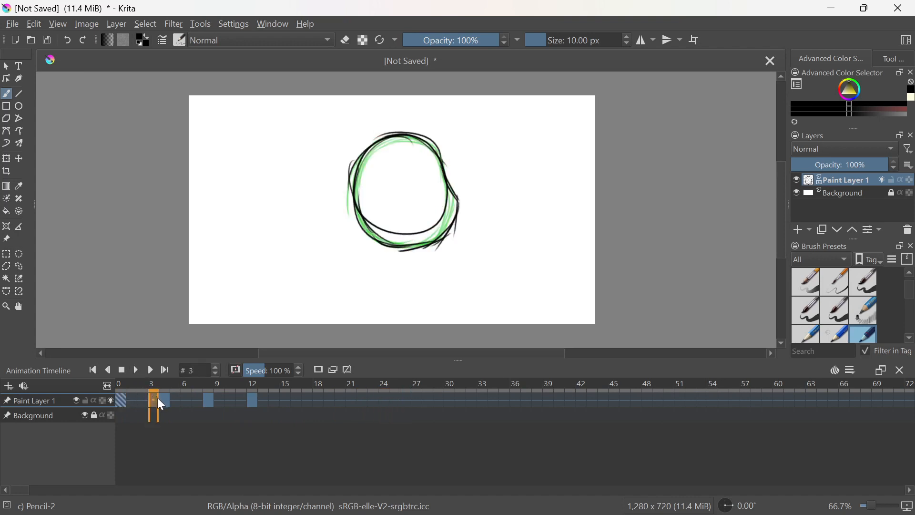
Try a duplicate of the frame 12 drawing at frame 16 and flip between the two frames
click(296, 400)
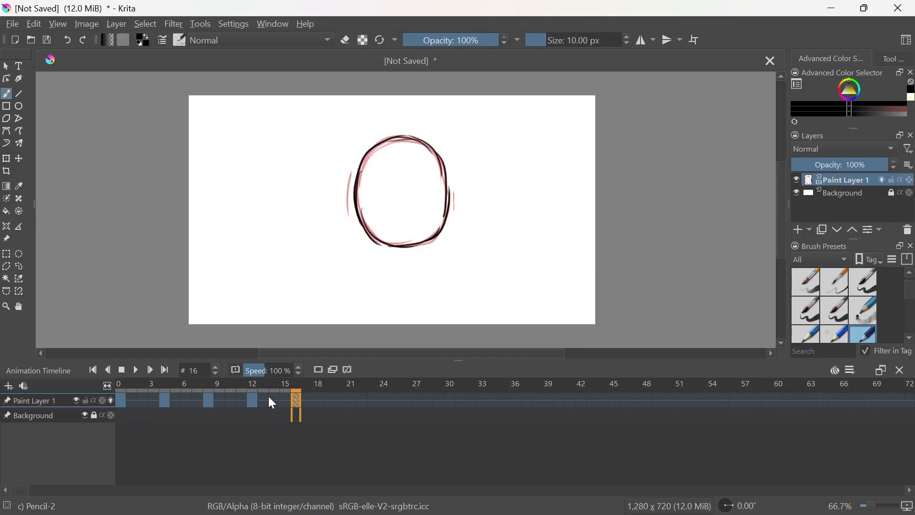
click(249, 400)
click(297, 401)
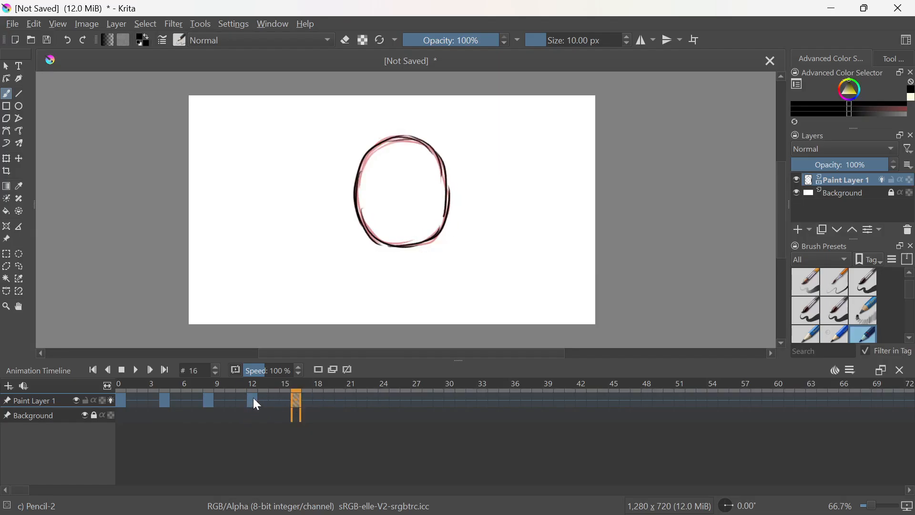
click(253, 401)
click(296, 400)
click(249, 400)
click(296, 401)
click(522, 243)
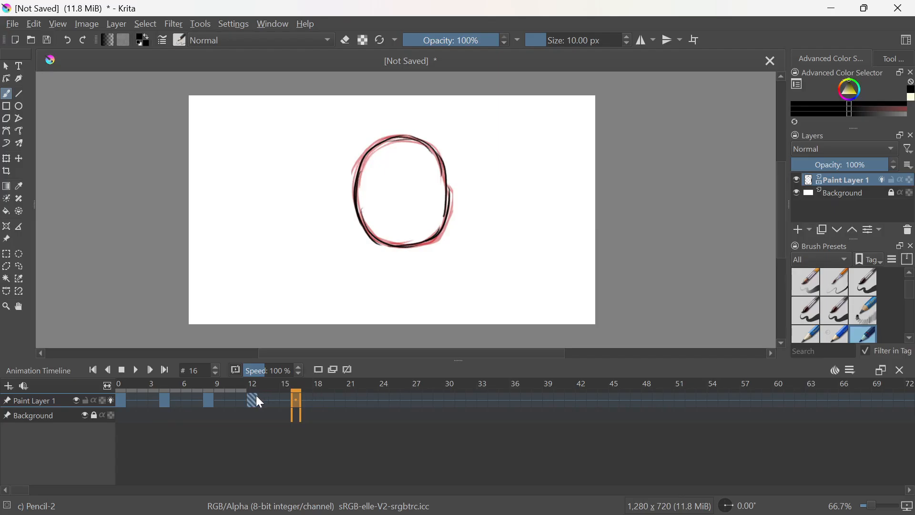
mouse_move(259, 402)
mouse_down()
mouse_move(253, 409)
mouse_move(256, 401)
mouse_up()
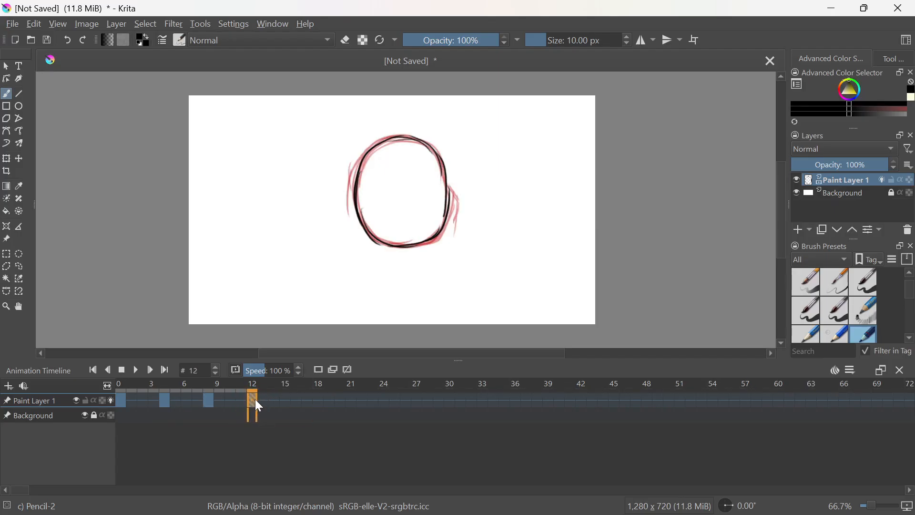
Place a duplicate of frame 0's drawing at frame 17 of Paint Layer 1 and compare it with frame 12
click(123, 400)
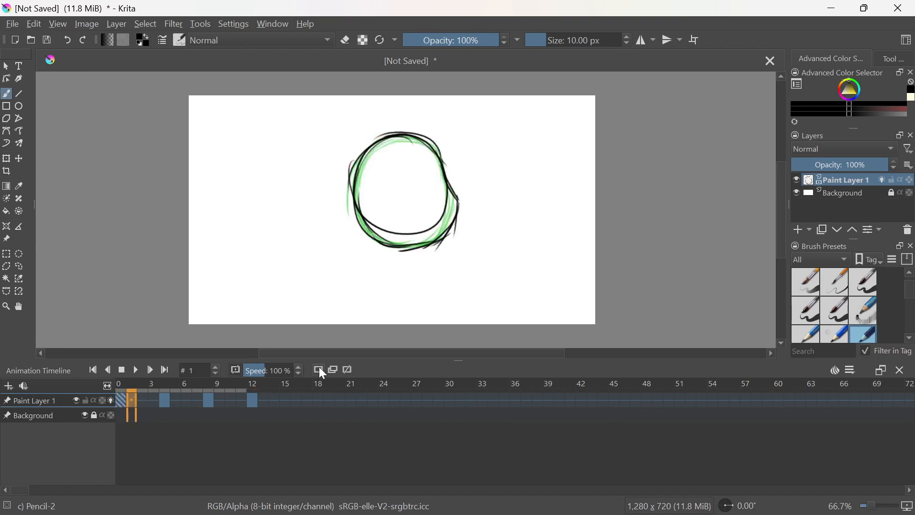
drag(133, 400, 307, 402)
click(253, 401)
click(306, 400)
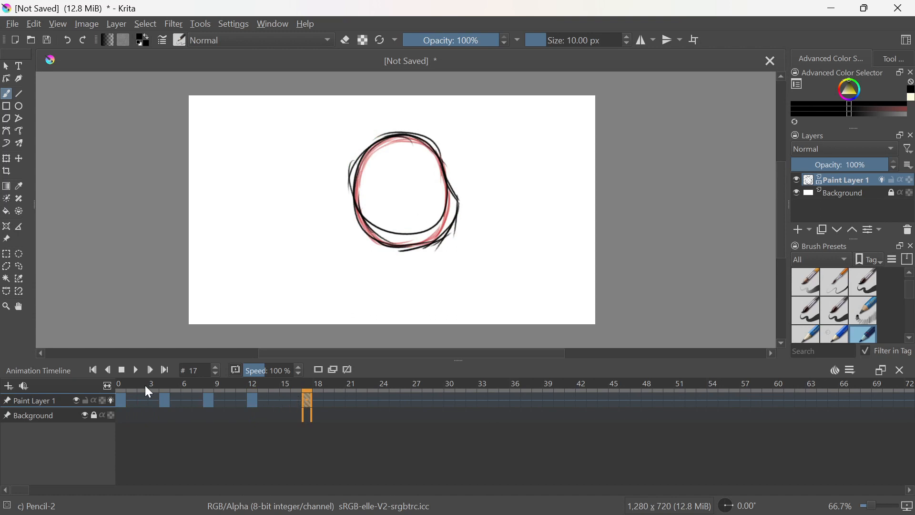
Turn off onion skins for Paint Layer 1, flip between frames 12 and 17, and remove frame 17
click(109, 400)
click(248, 405)
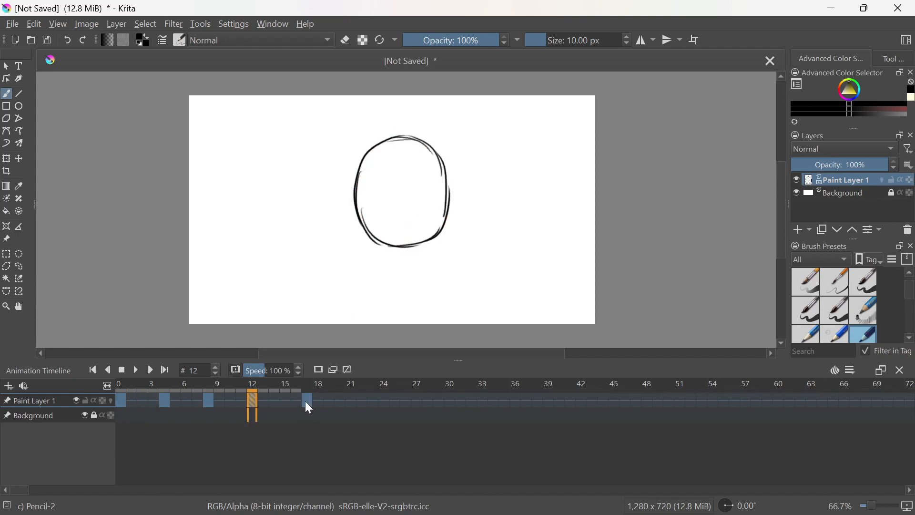
click(307, 401)
click(254, 400)
click(307, 399)
click(348, 369)
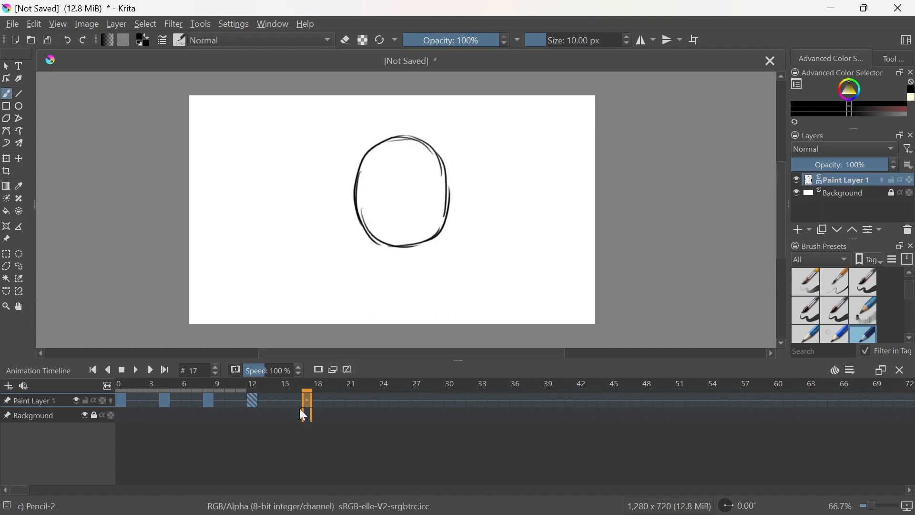
click(253, 400)
drag(296, 400, 314, 398)
click(296, 403)
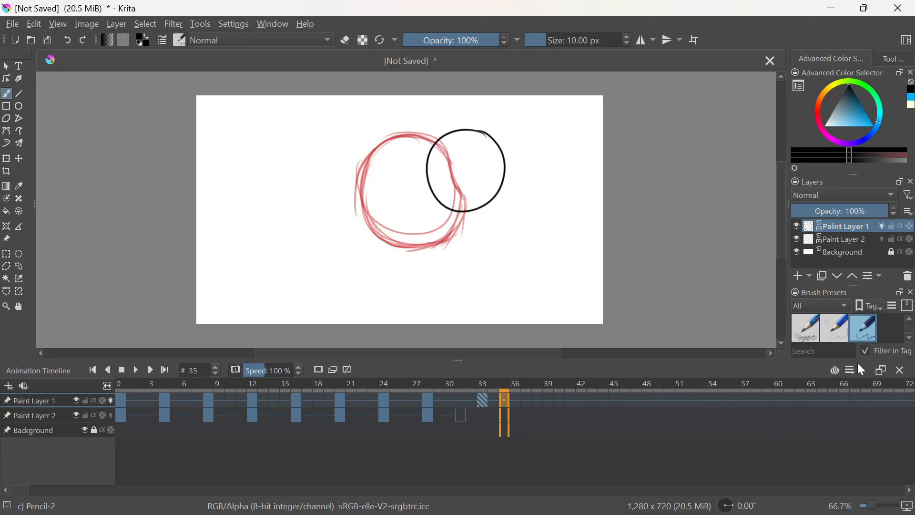
Examine the AutoKey Blank and AutoKey Duplicate options in the timeline settings and return to frame 35 of Paint Layer 1
click(851, 370)
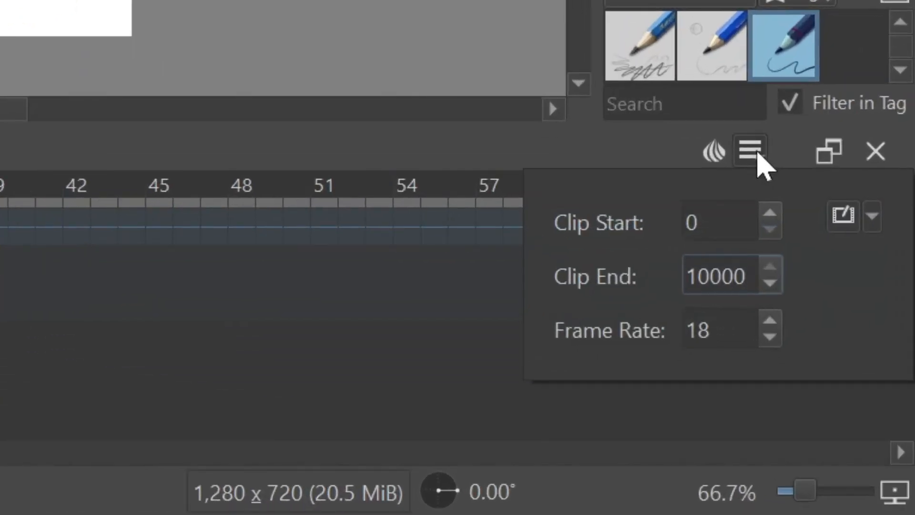
click(844, 216)
click(852, 228)
click(877, 218)
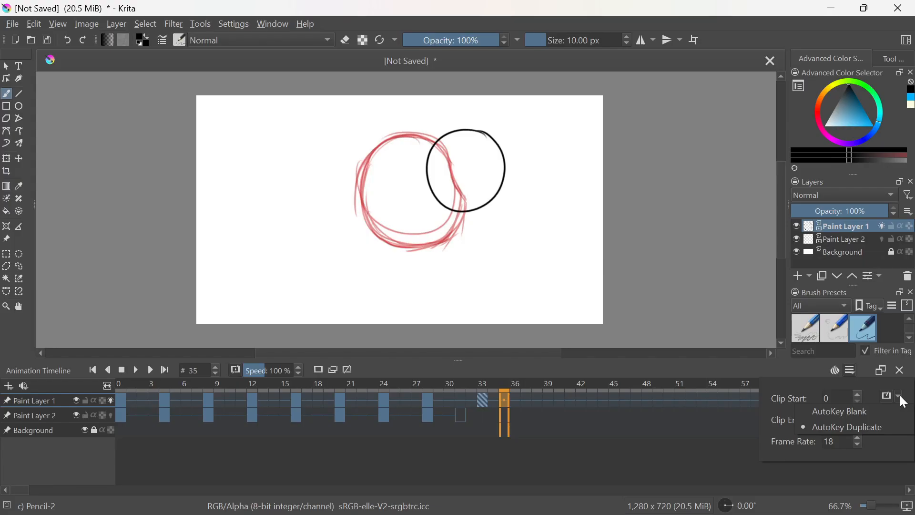
click(836, 193)
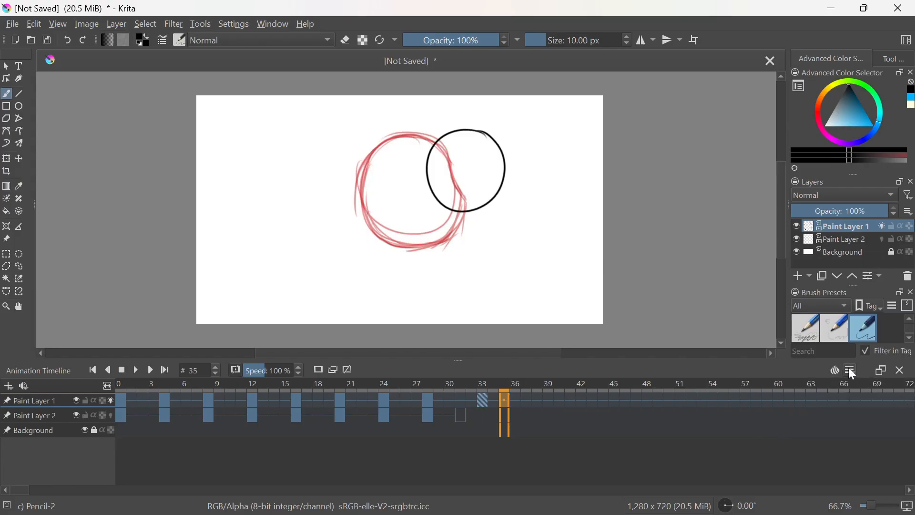
click(530, 402)
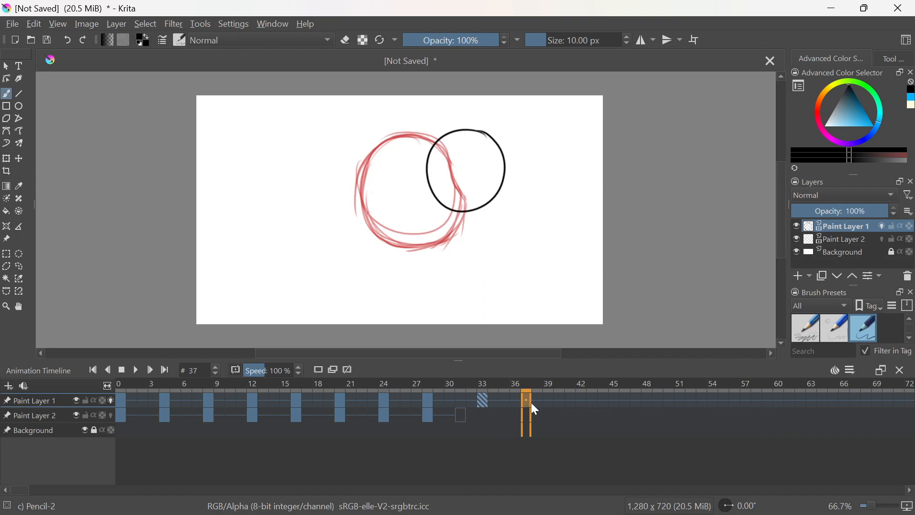
click(507, 401)
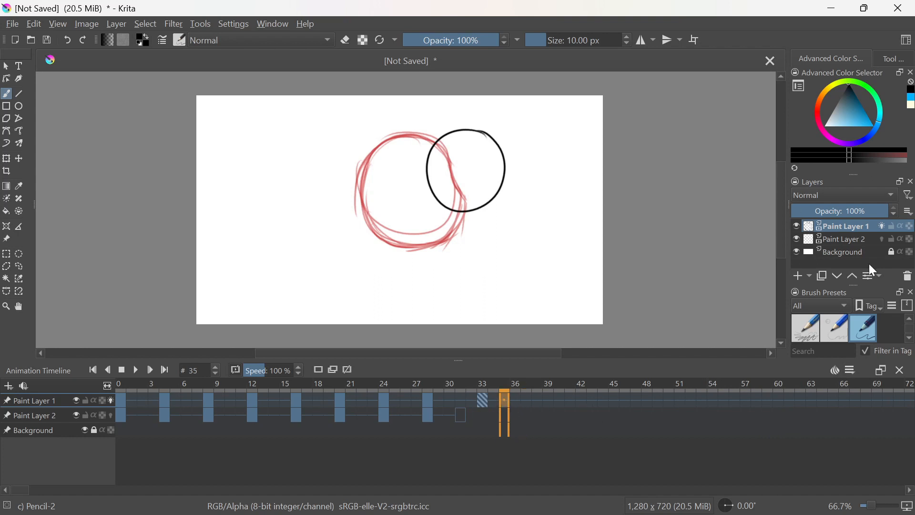
Try AutoKey Duplicate by scribbling over the circle at frame 35 of Paint Layer 1, compare it with frame 33, and undo the scribble
mouse_move(525, 128)
mouse_down()
mouse_move(427, 217)
mouse_move(474, 263)
mouse_move(514, 268)
mouse_up()
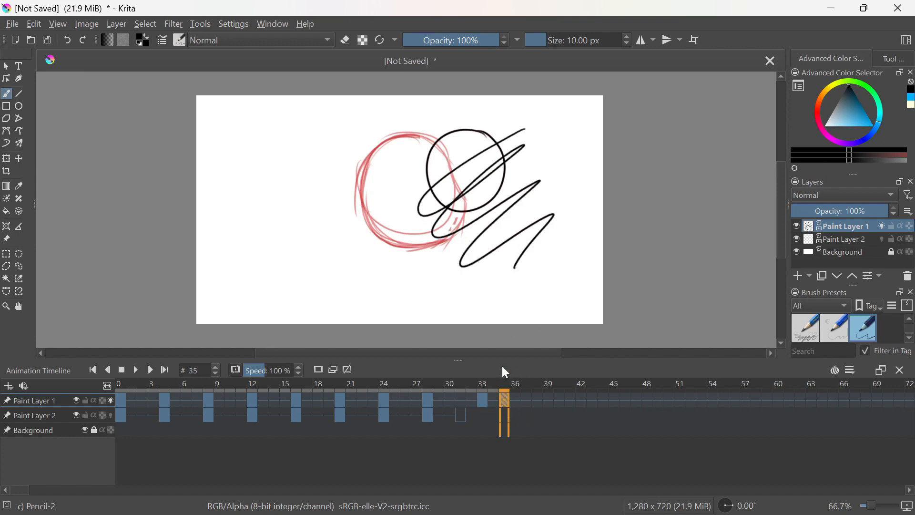
click(481, 401)
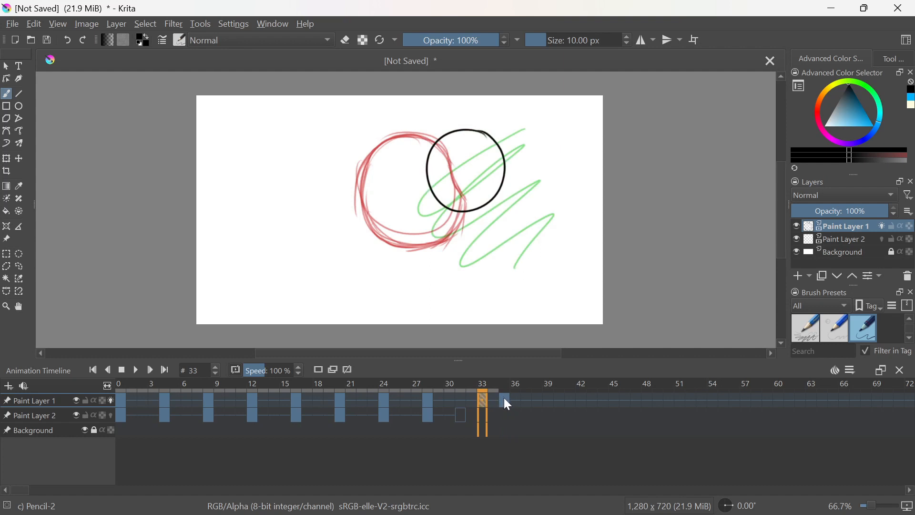
click(504, 398)
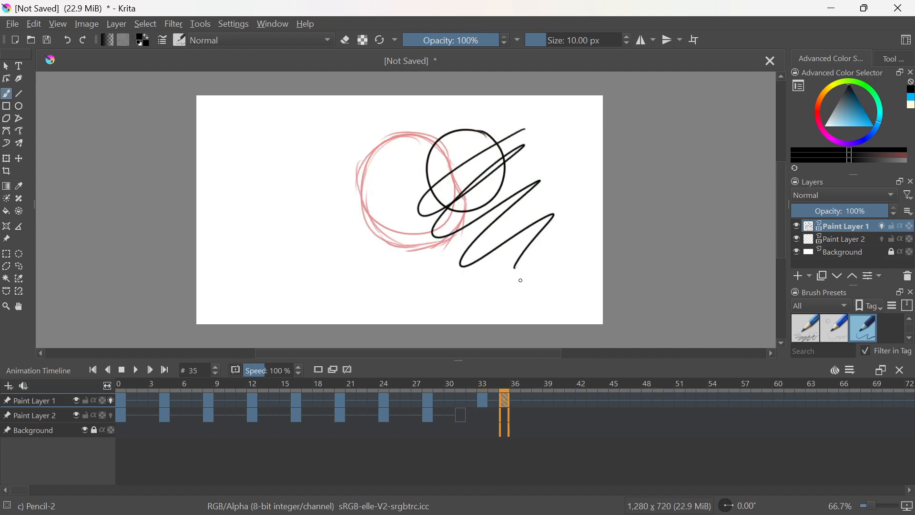
mouse_move(533, 399)
mouse_down()
mouse_move(510, 394)
mouse_move(533, 397)
mouse_move(523, 393)
mouse_up()
key(ctrl+z)
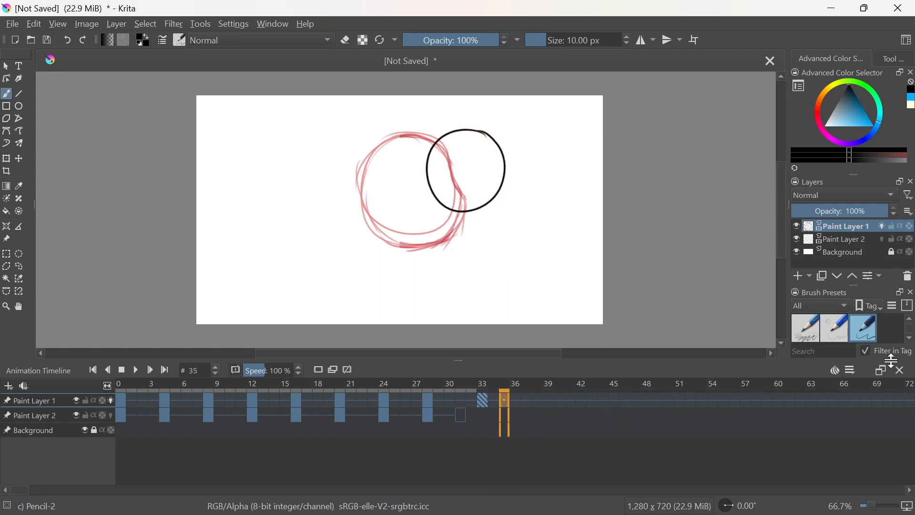
Switch AutoKey to Blank, draw overlapping loose circles at frame 35 of Paint Layer 1, and scrub through the neighbouring frames
click(853, 370)
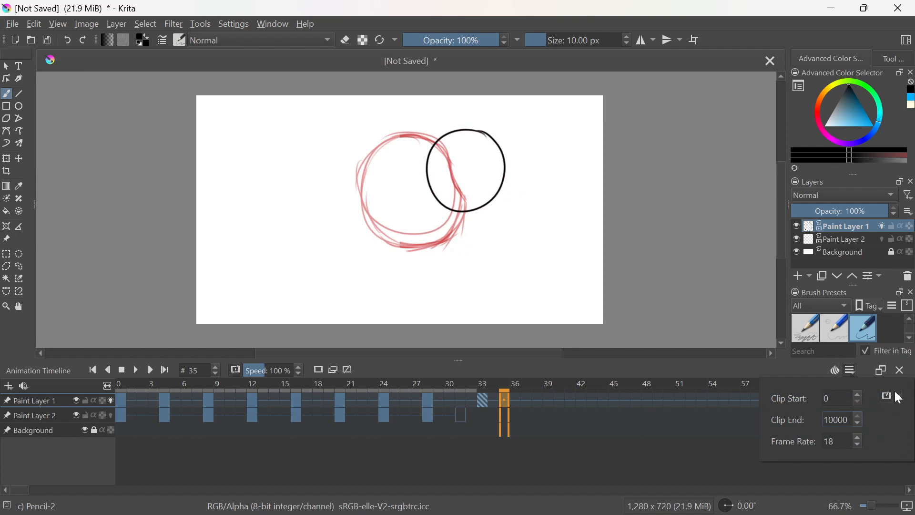
click(899, 397)
click(862, 410)
click(481, 201)
mouse_move(499, 165)
mouse_down()
mouse_move(424, 226)
mouse_move(545, 209)
mouse_move(553, 187)
mouse_move(544, 234)
mouse_move(484, 162)
mouse_up()
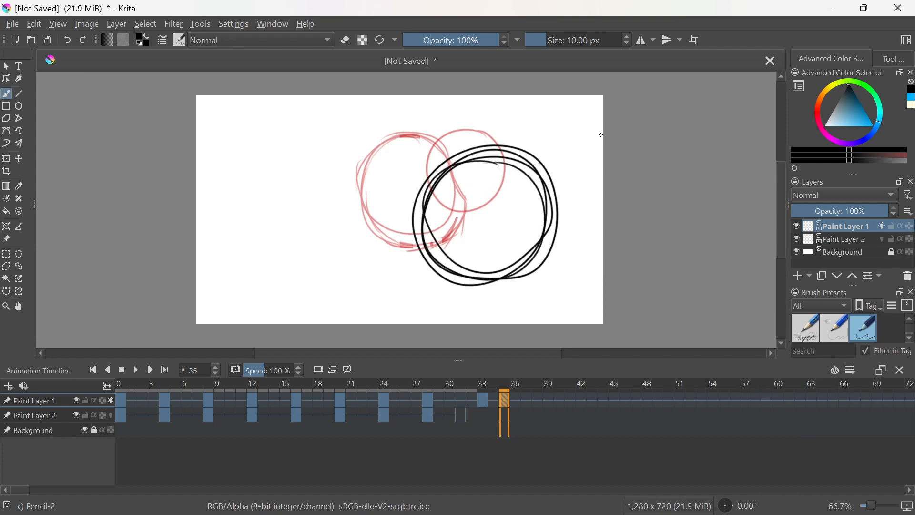
drag(485, 392, 553, 397)
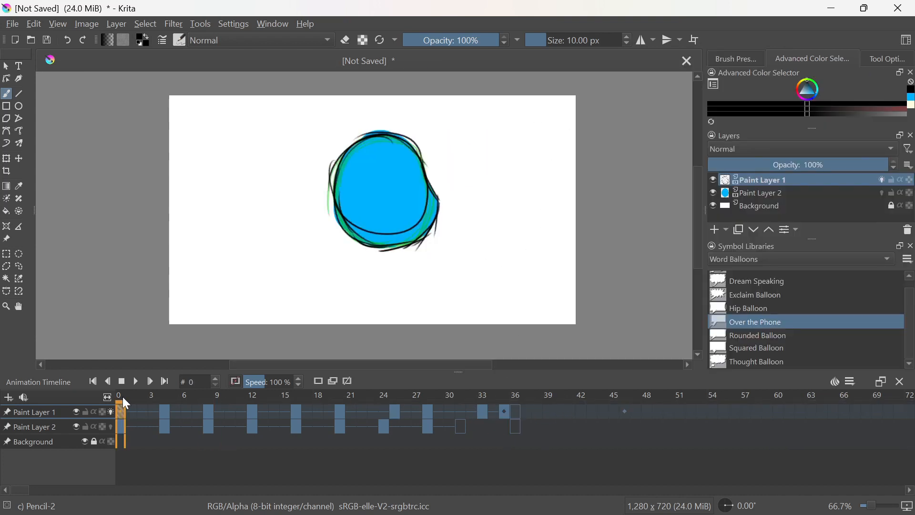
Close the Symbol Libraries docker and bring the Brush Presets docker into view
click(224, 19)
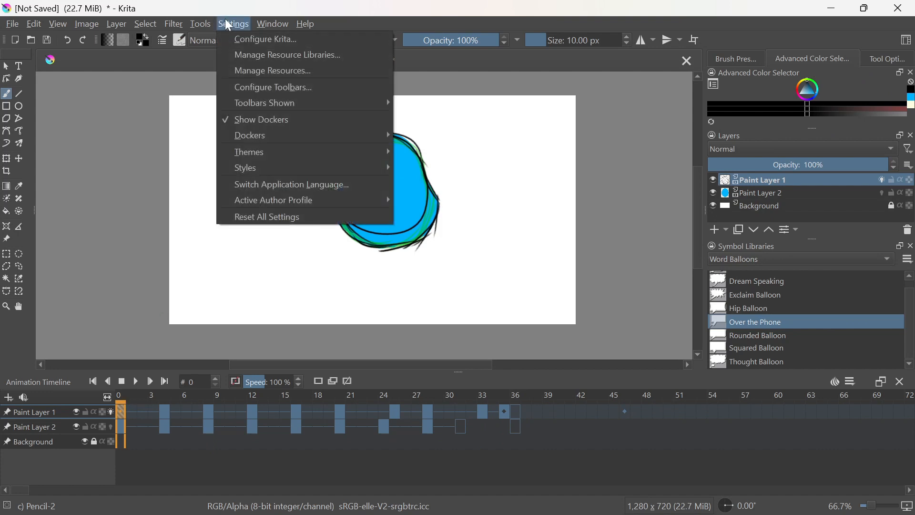
click(228, 19)
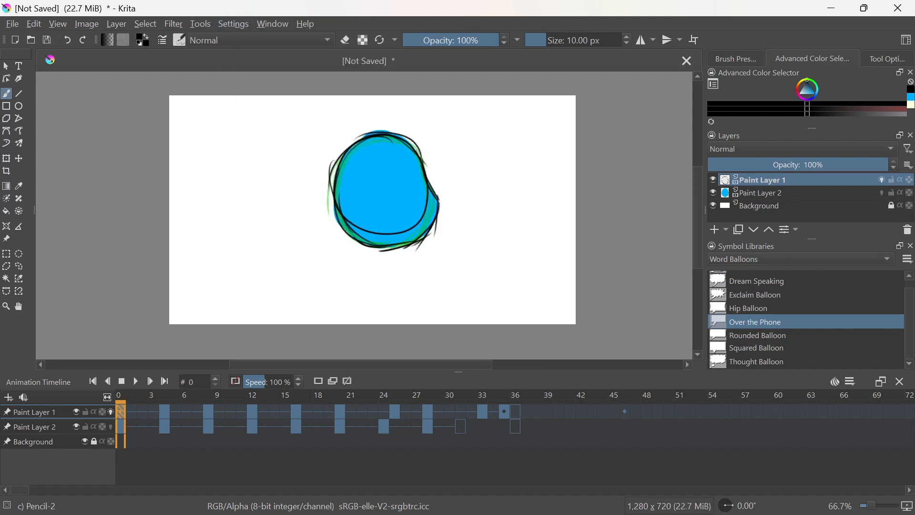
click(911, 246)
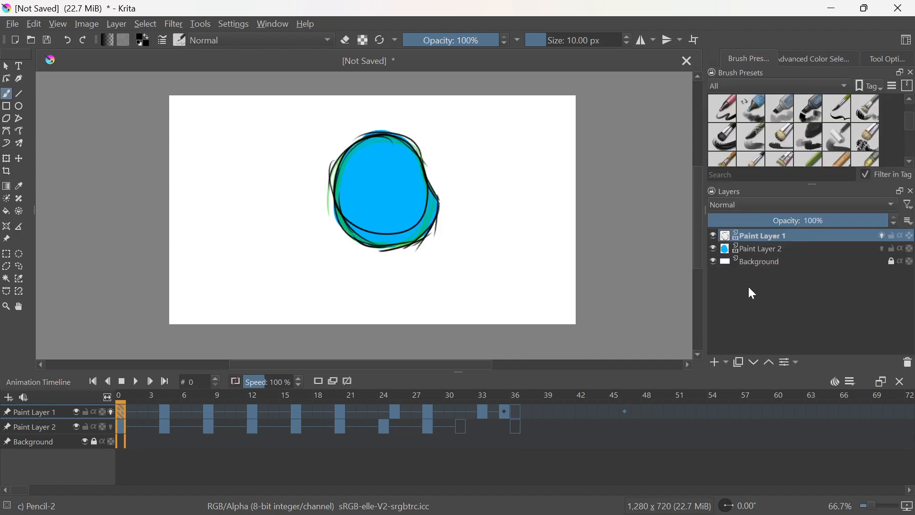